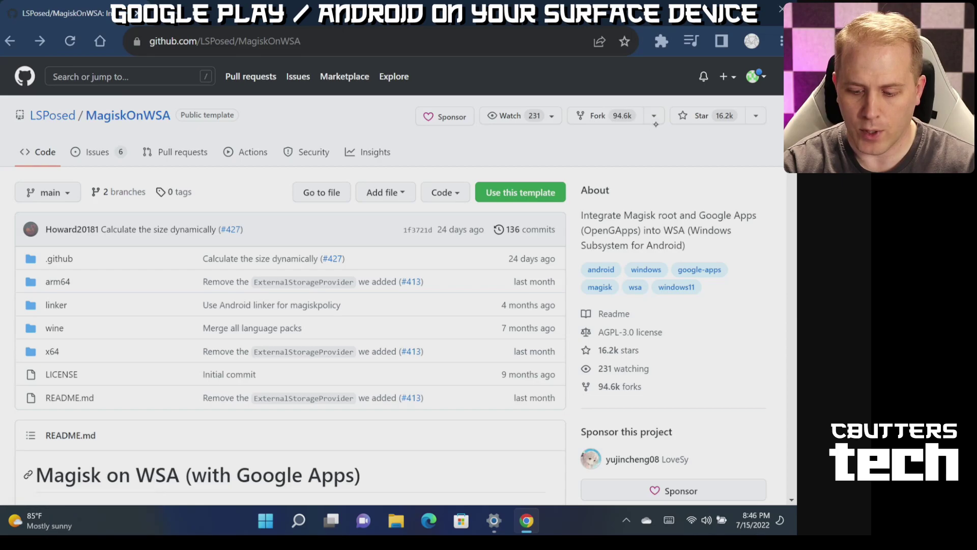
- Create a fork of MagiskOnWSA in your own GitHub account
click(653, 121)
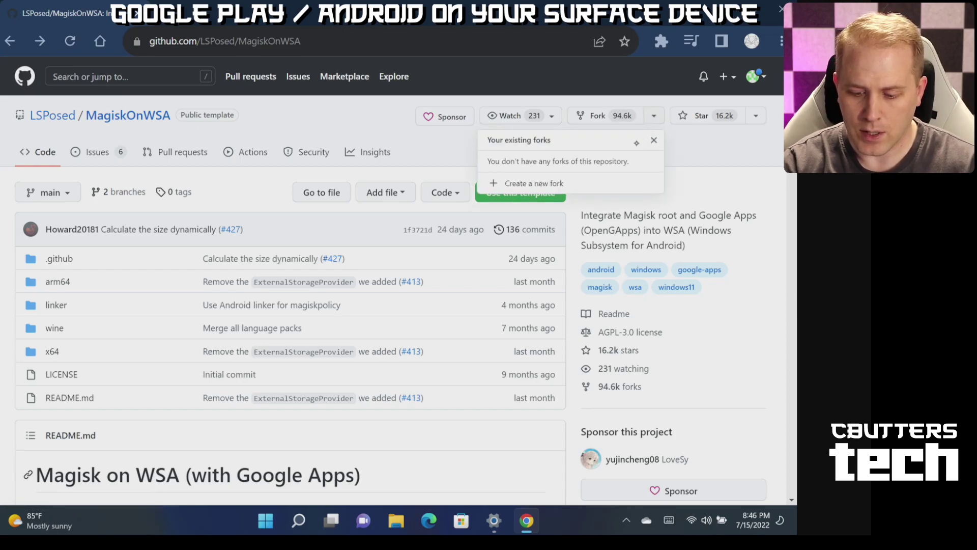
click(526, 185)
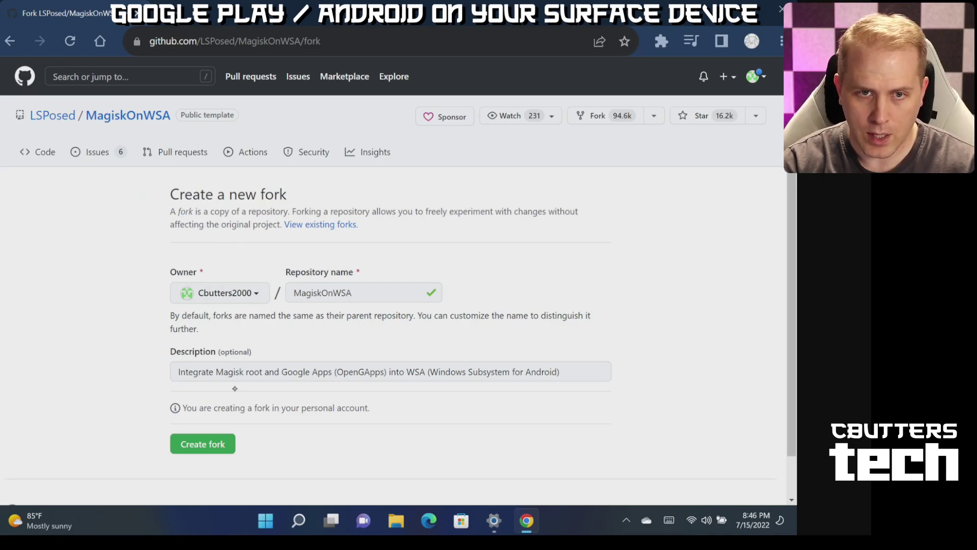
click(201, 456)
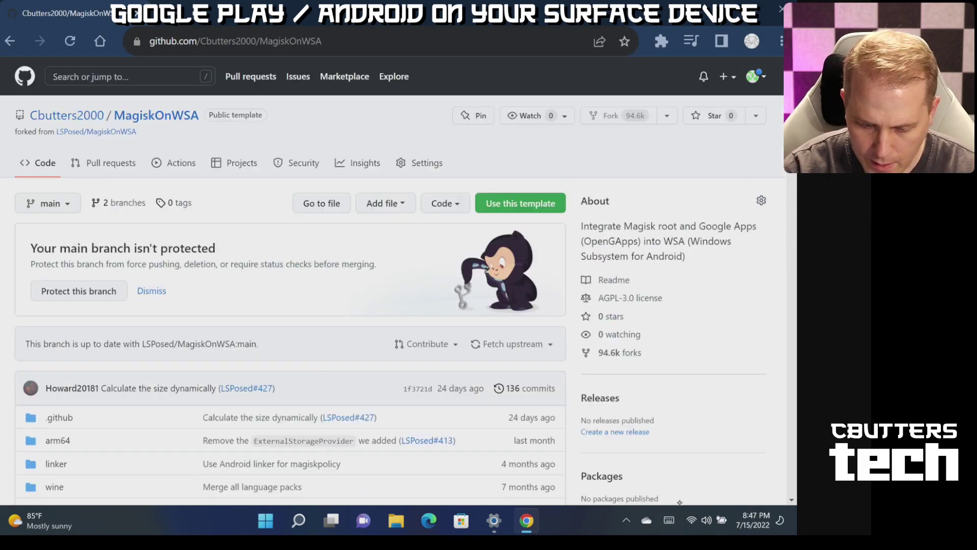
- Enable GitHub Actions on the fork and open the Build WSA workflow
click(179, 162)
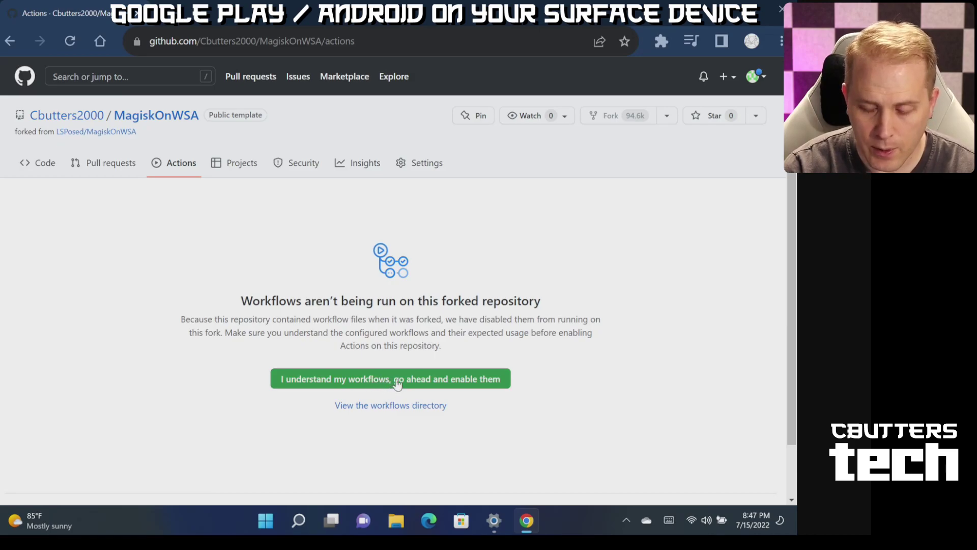
click(406, 383)
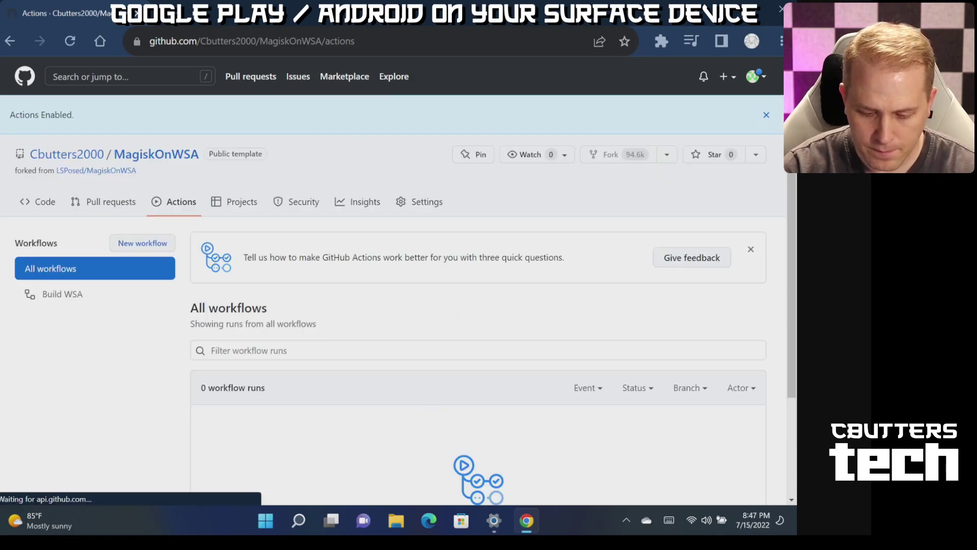
click(77, 298)
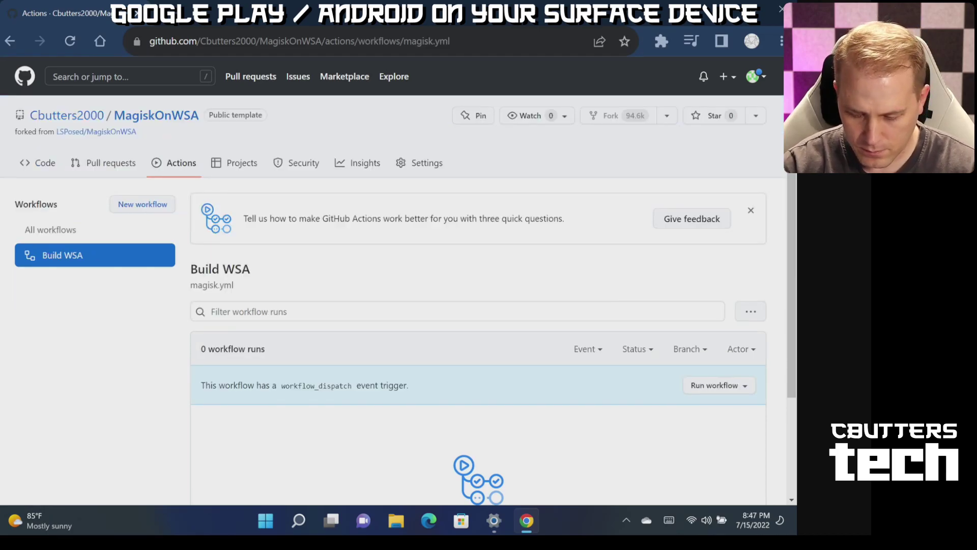
- Run Build WSA with retail release, pico GApps variant and magisk root
scroll(632, 424, down, 3)
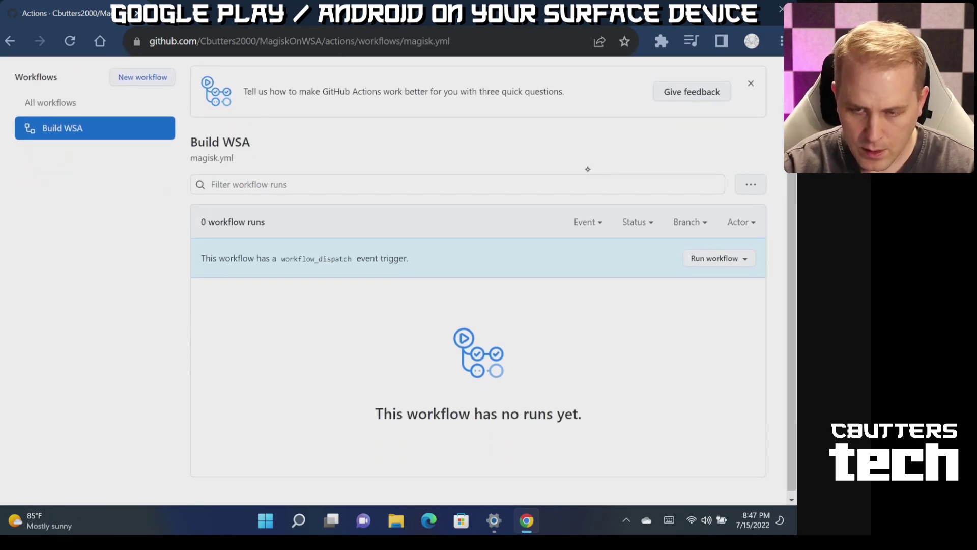
click(716, 263)
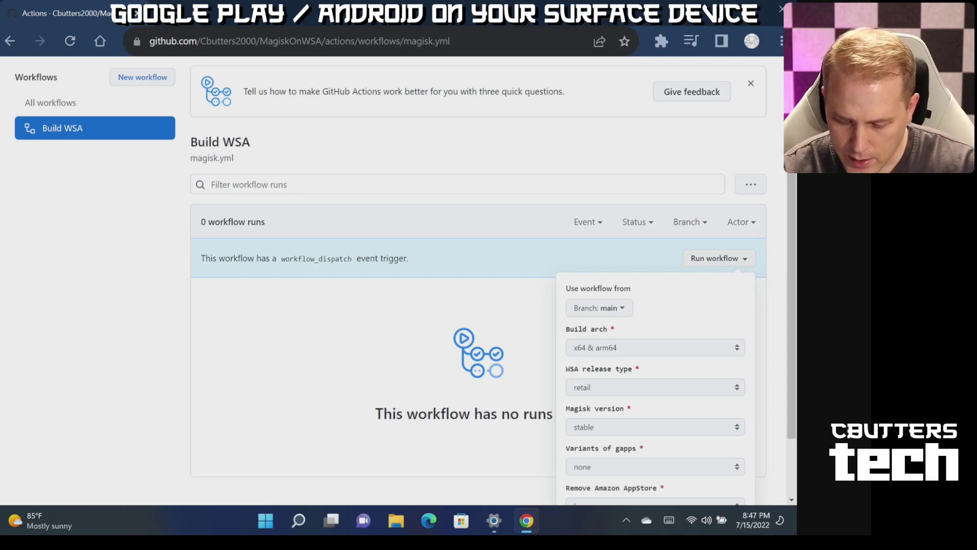
scroll(657, 357, down, 2)
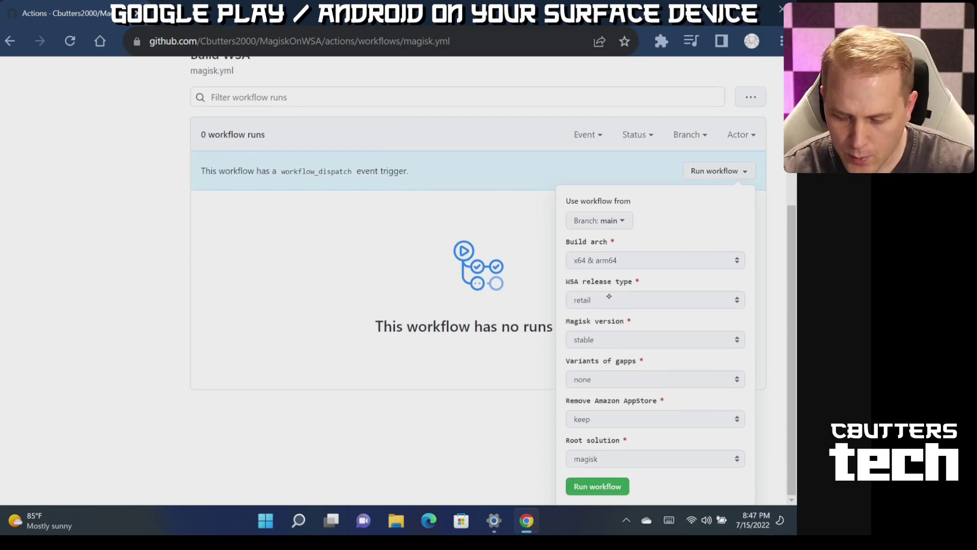
click(650, 302)
click(679, 297)
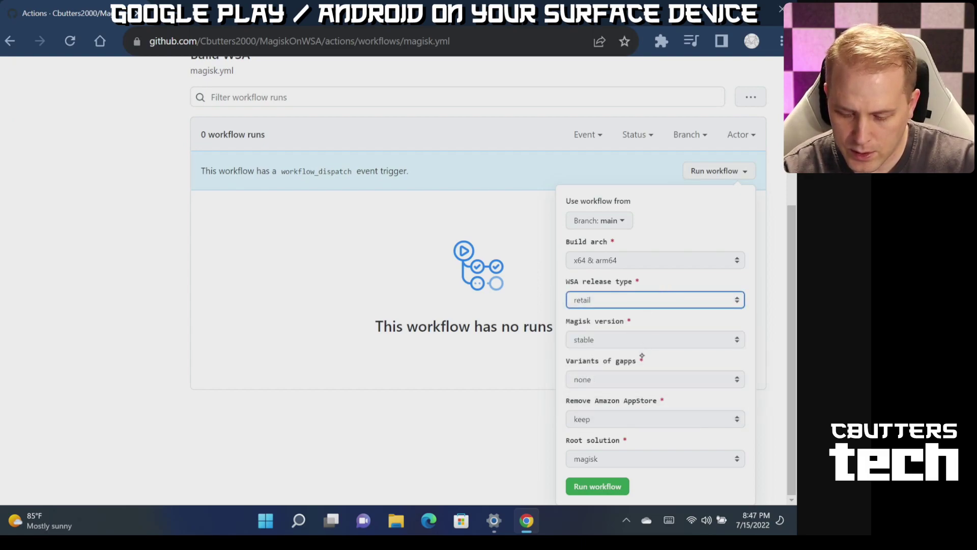
click(645, 376)
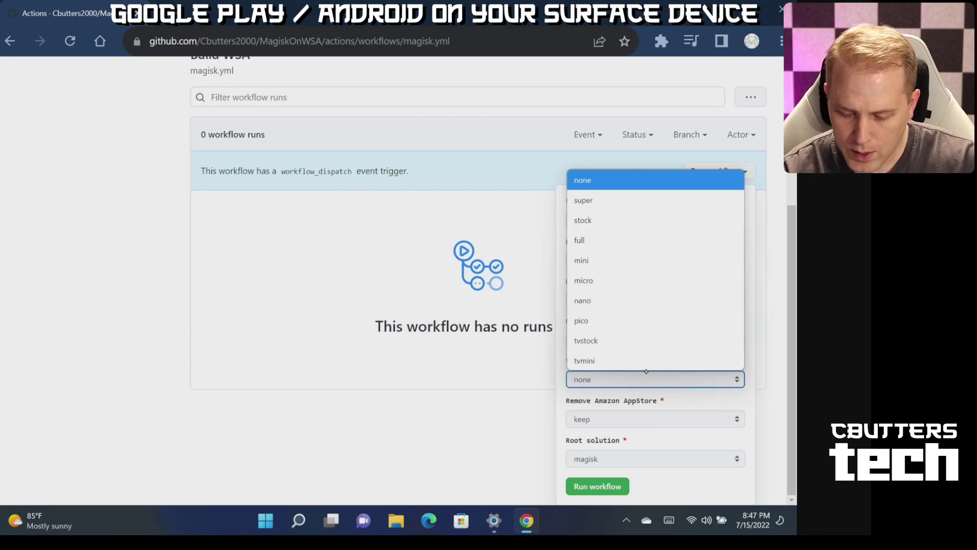
click(609, 318)
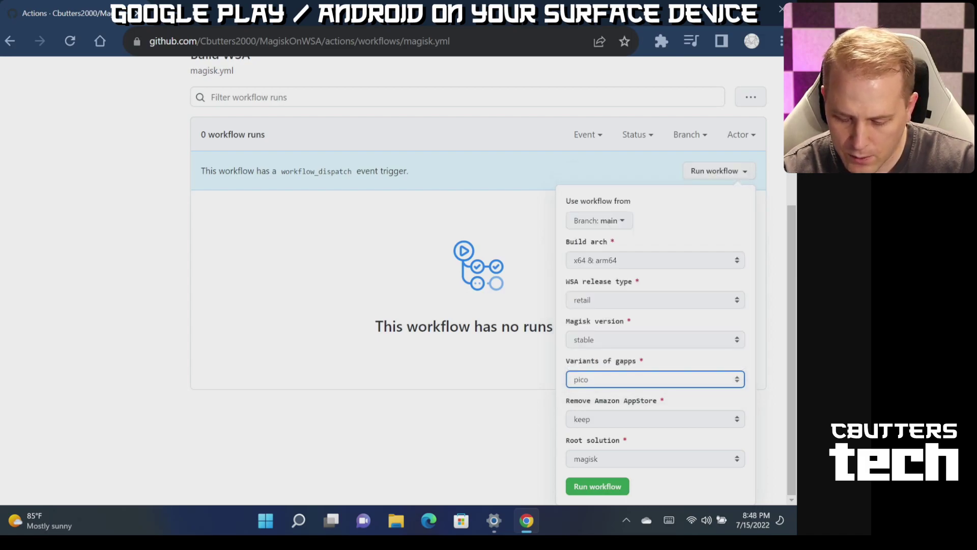
click(669, 458)
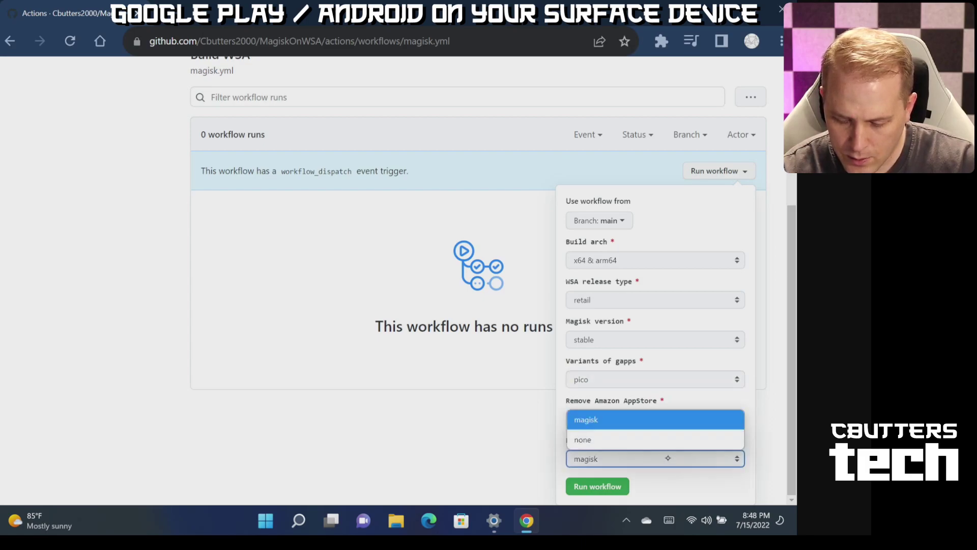
key(Down)
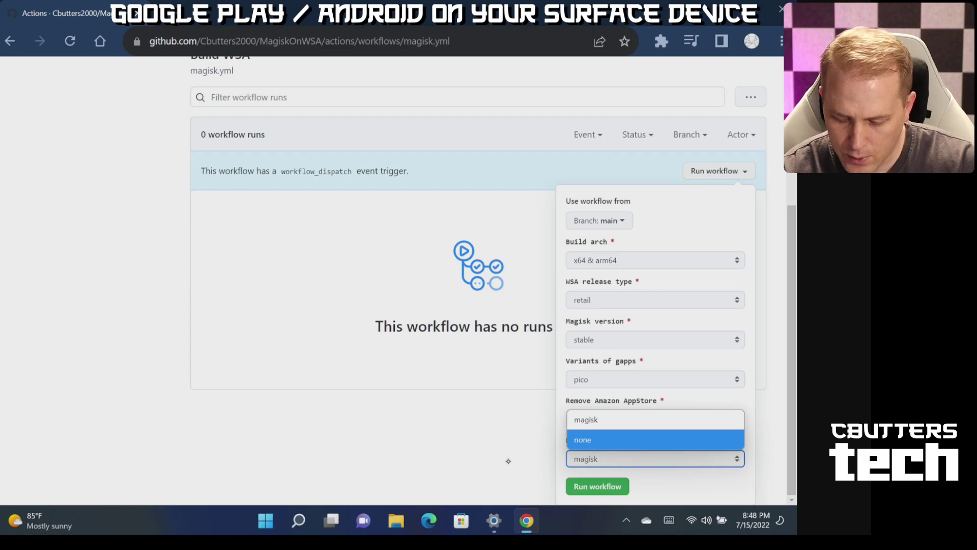
click(659, 473)
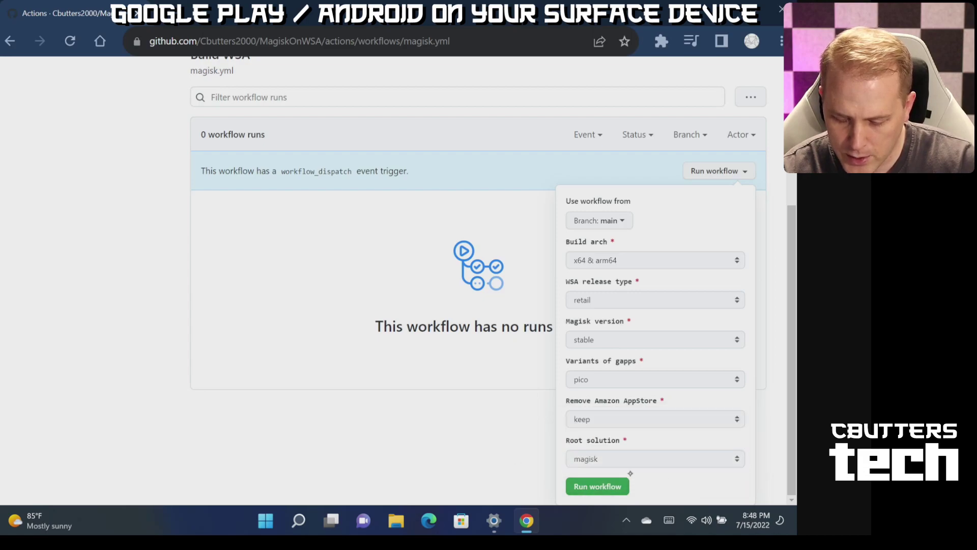
click(599, 490)
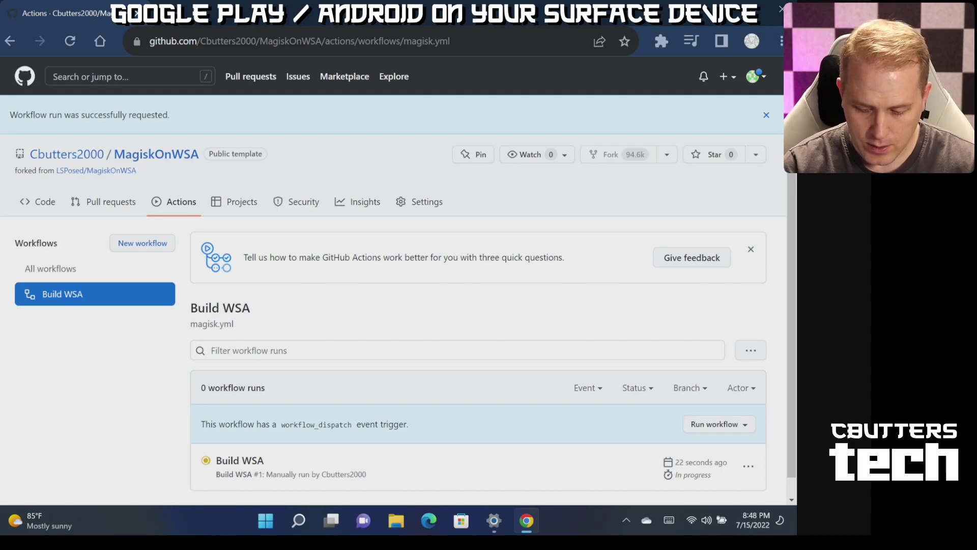
- Wait on the Build WSA page until run #1 succeeds in 8m 39s
scroll(239, 448, down, 1)
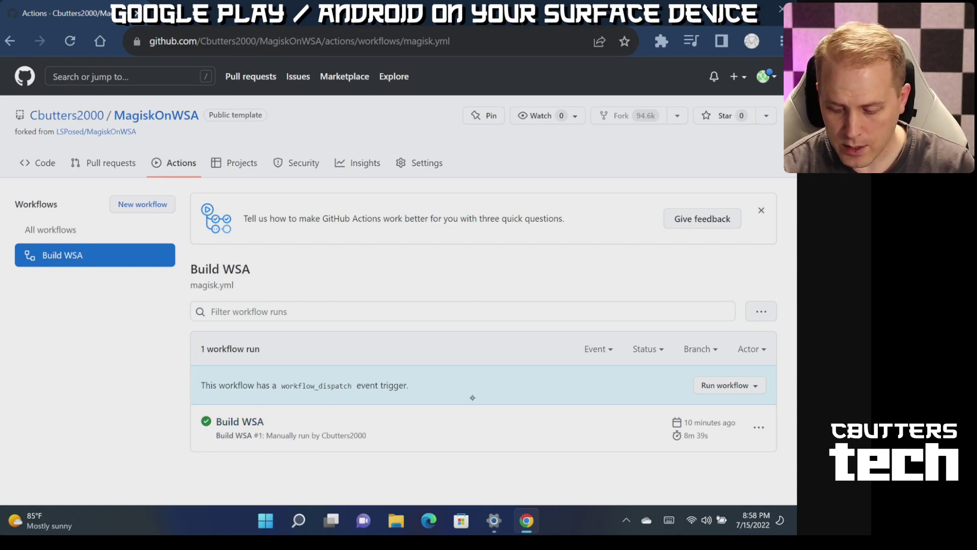
- Open the finished Build WSA run and download its x64 magisk-GApps-pico artifact
click(759, 427)
click(383, 422)
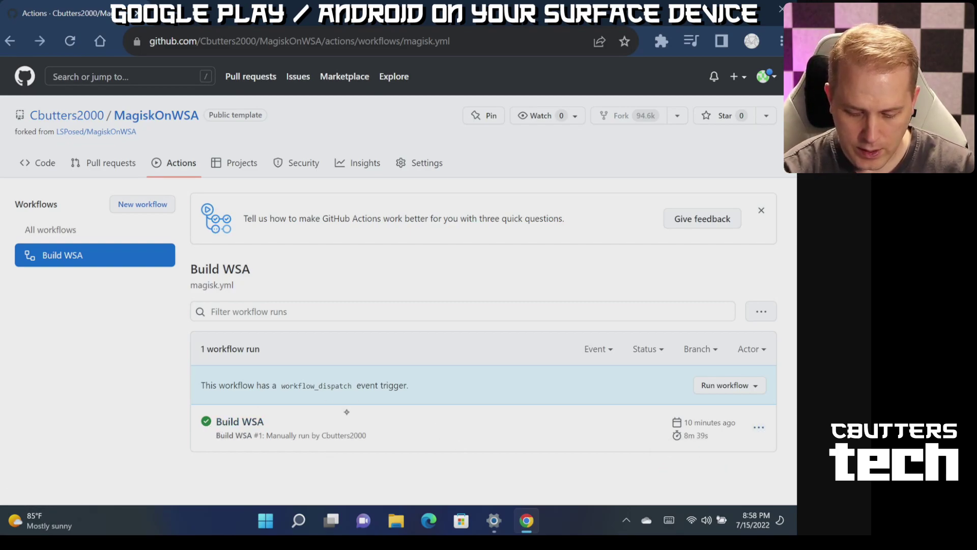
click(237, 424)
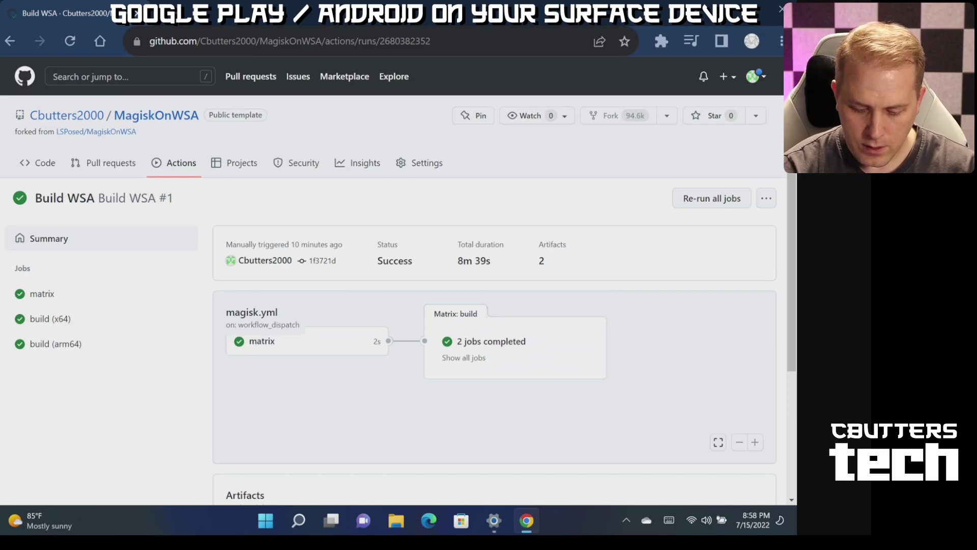
scroll(399, 280, down, 3)
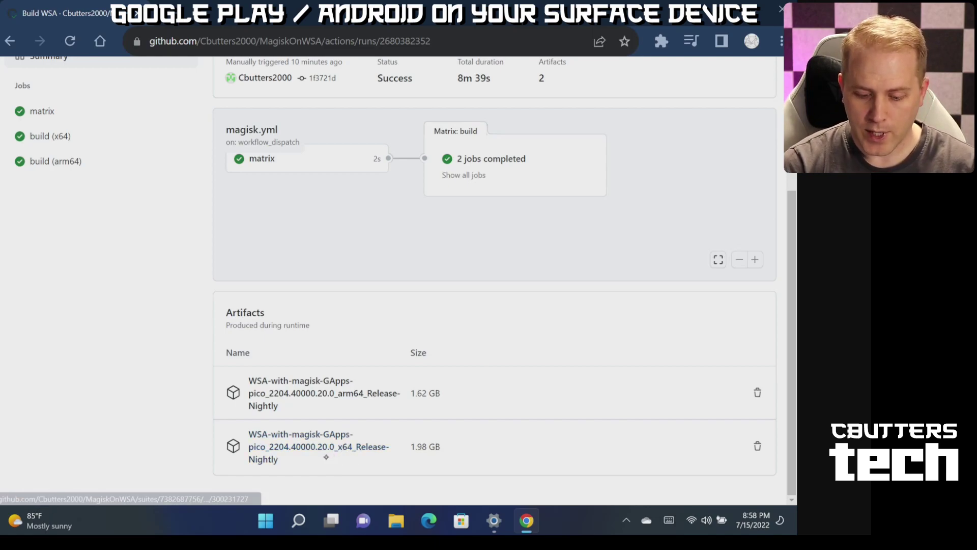
click(291, 457)
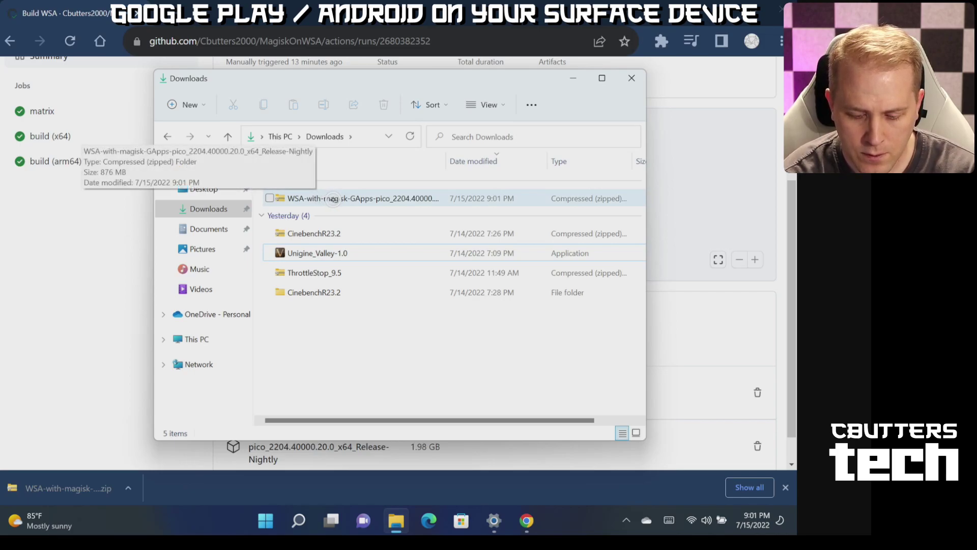
- Extract the WSA-with-magisk zip into a same-named folder in Downloads
right_click(333, 199)
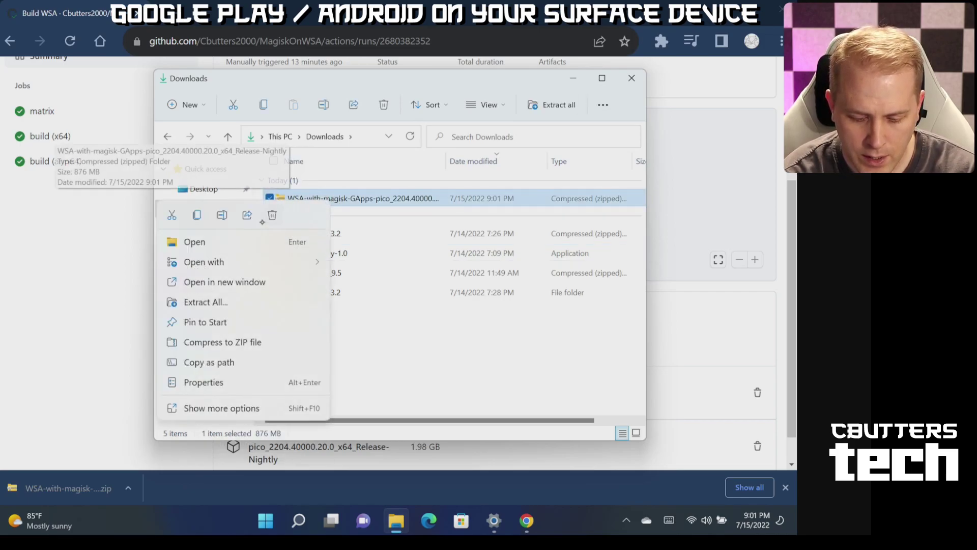
click(206, 302)
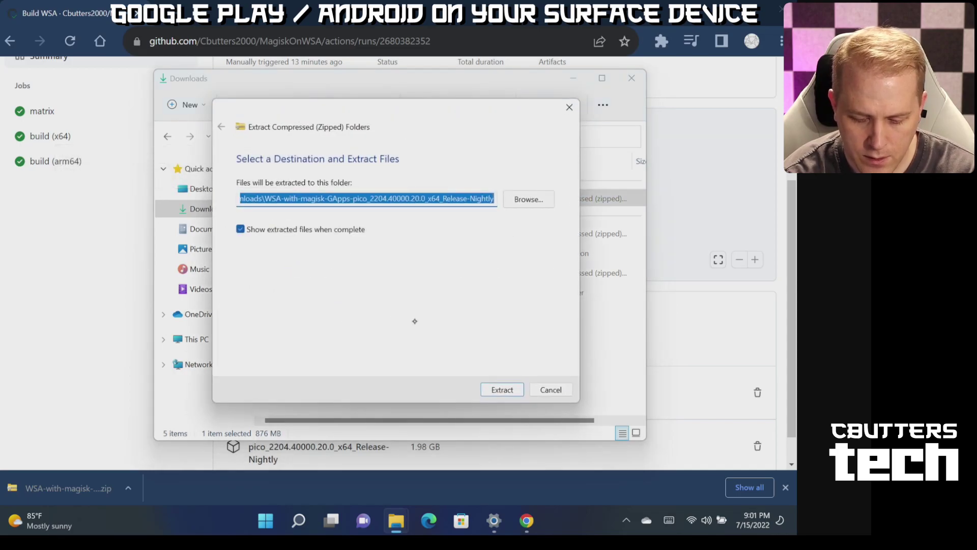
click(511, 393)
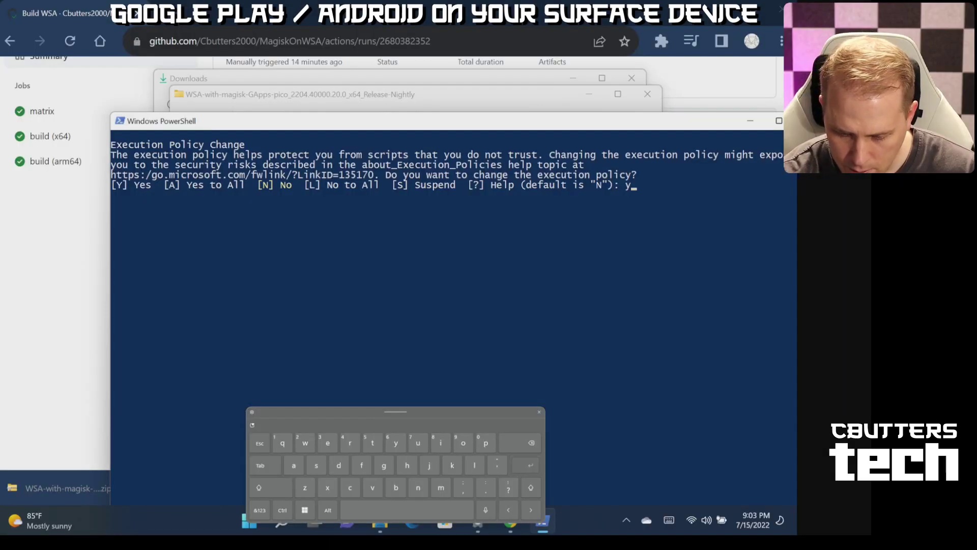
key(Return)
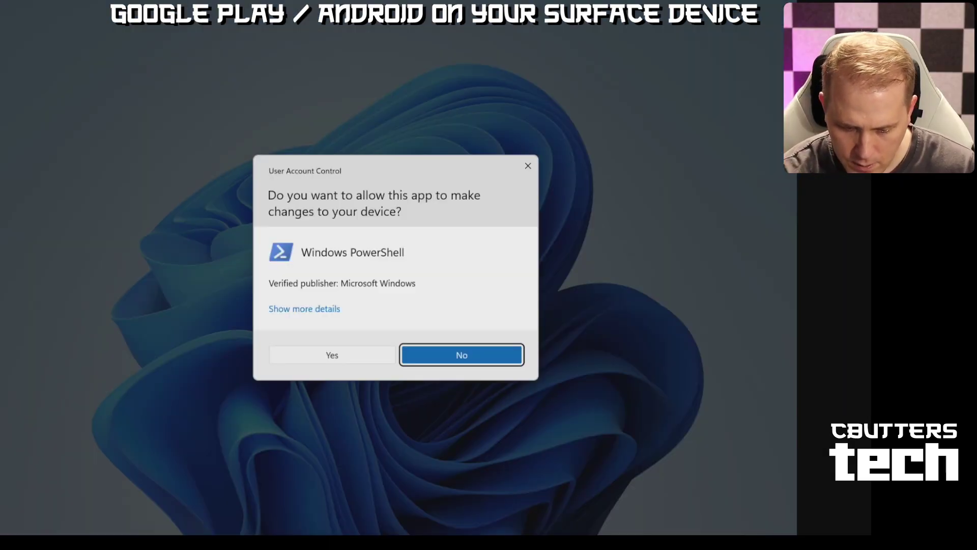
- Allow Install.ps1 to run as administrator and decline sharing diagnostic data
click(332, 355)
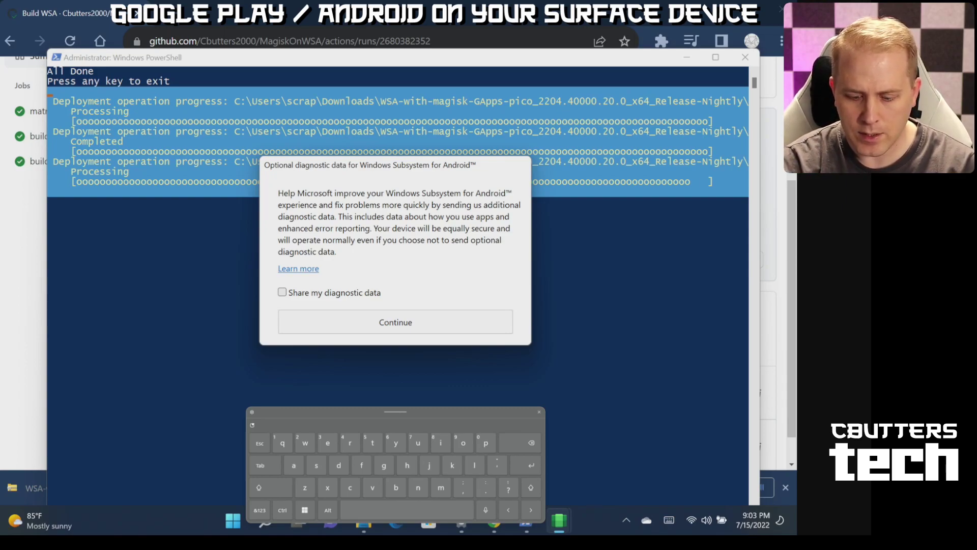
click(396, 322)
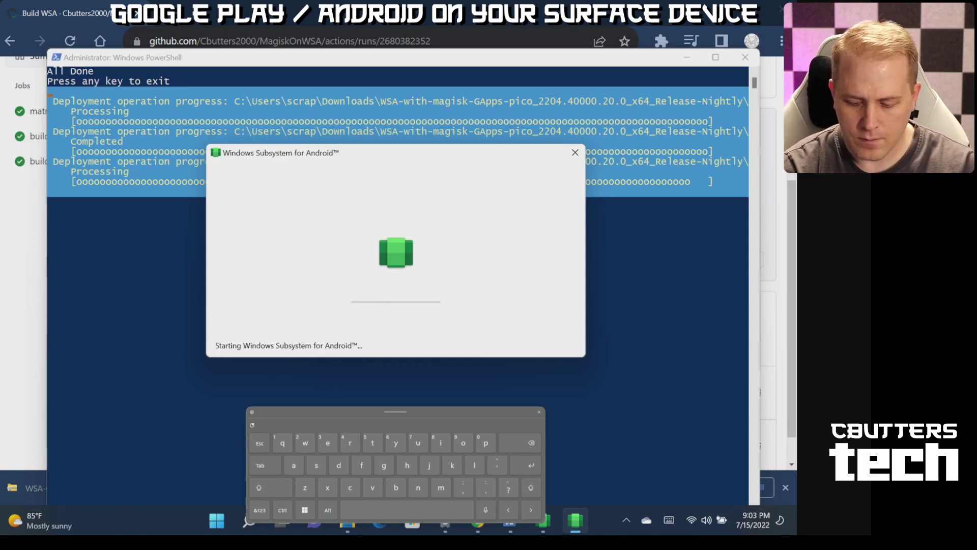
- Dismiss the touch keyboard and wait for Magisk 25.1 to come up in WSA
click(539, 411)
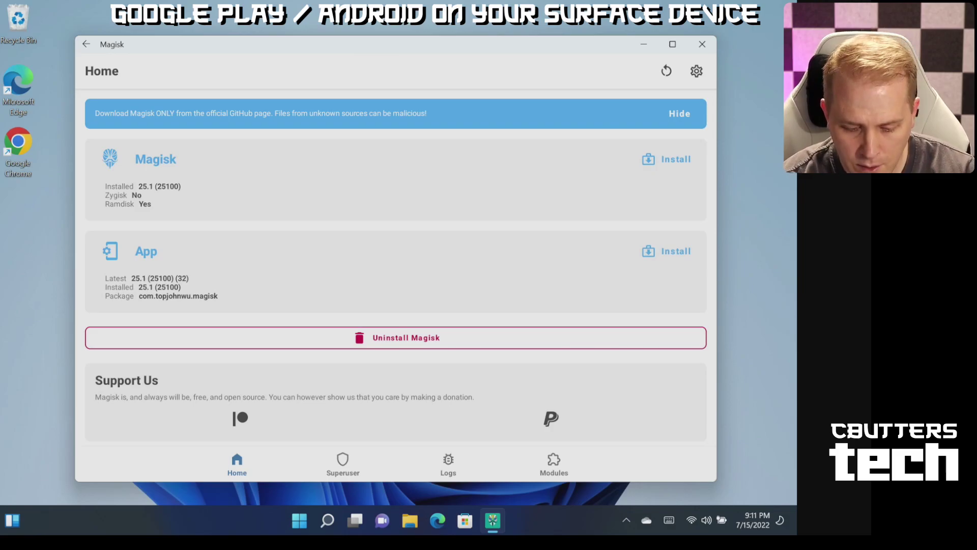
- Review the Magisk Home page showing version 25.1, then close the Magisk window
scroll(396, 264, down, 5)
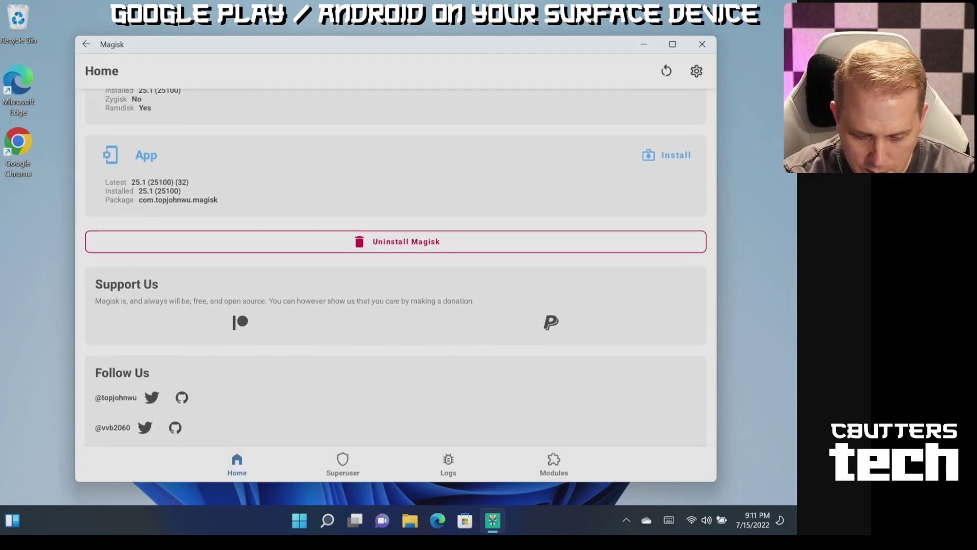
scroll(396, 265, up, 5)
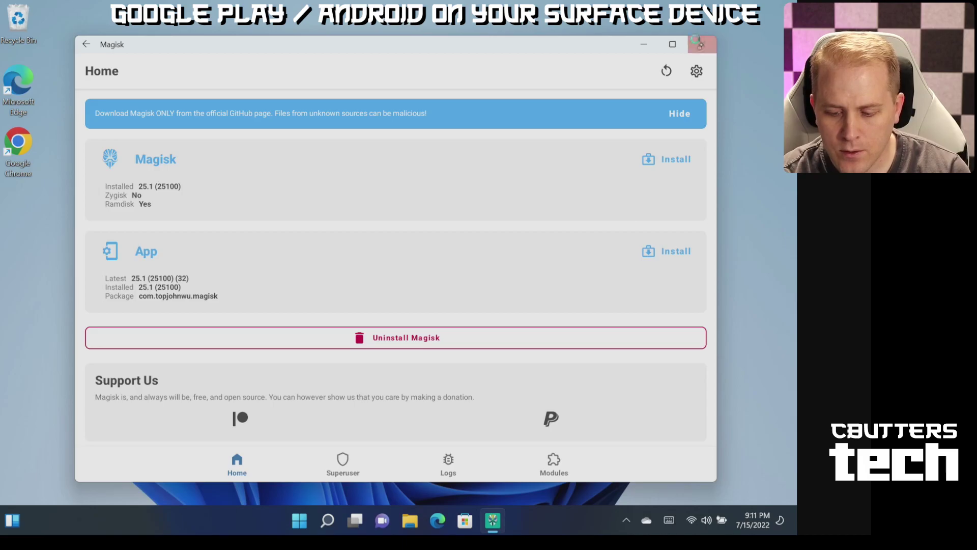
click(702, 44)
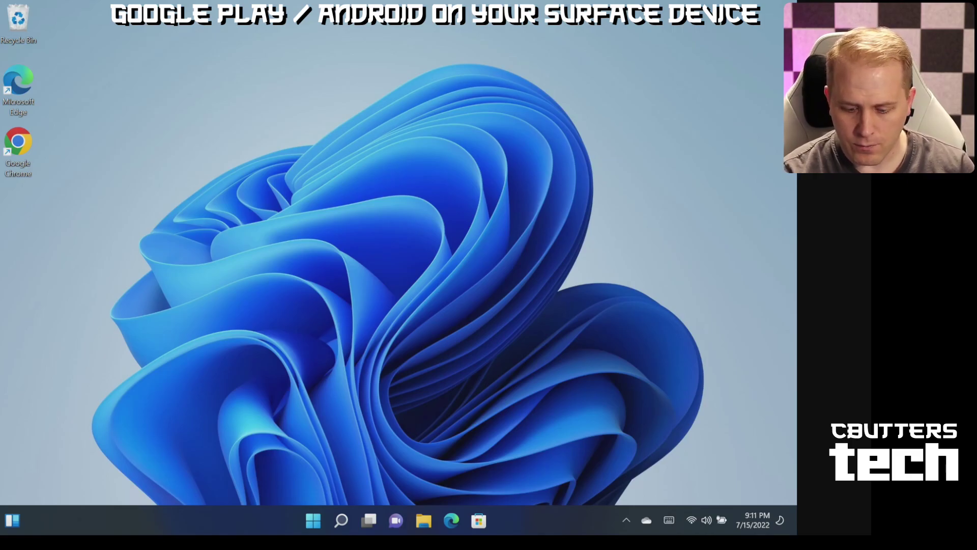
- Launch Play Store from the Start menu and maximize its window
click(313, 520)
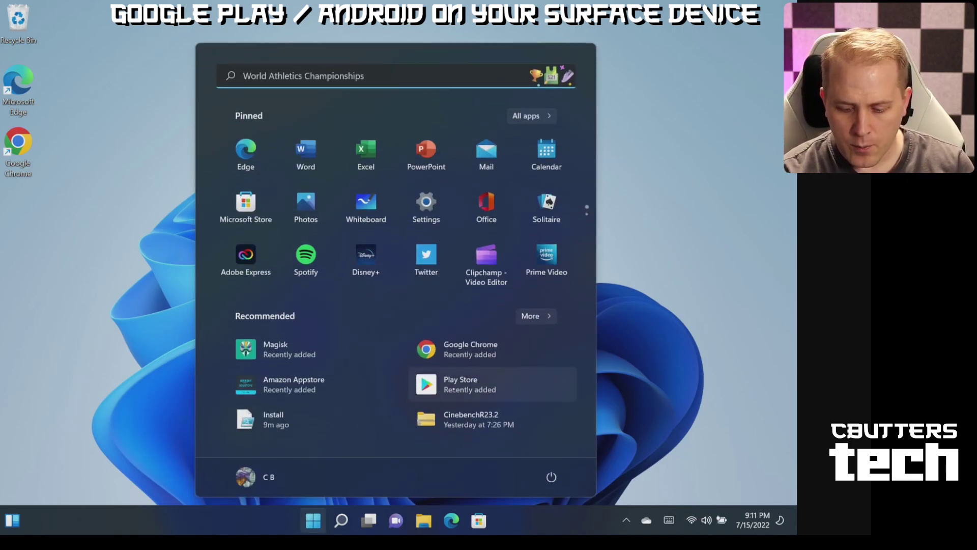
click(451, 381)
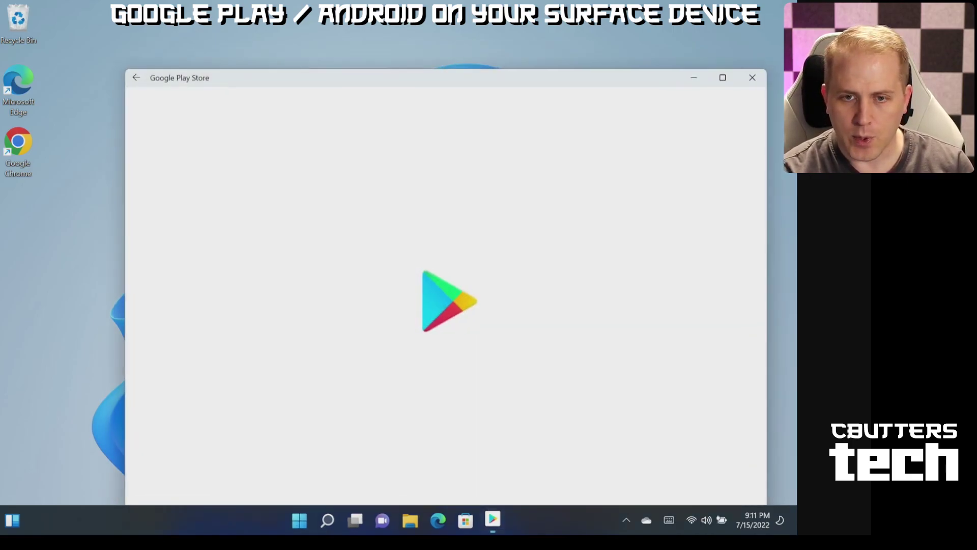
drag(582, 79, 531, 29)
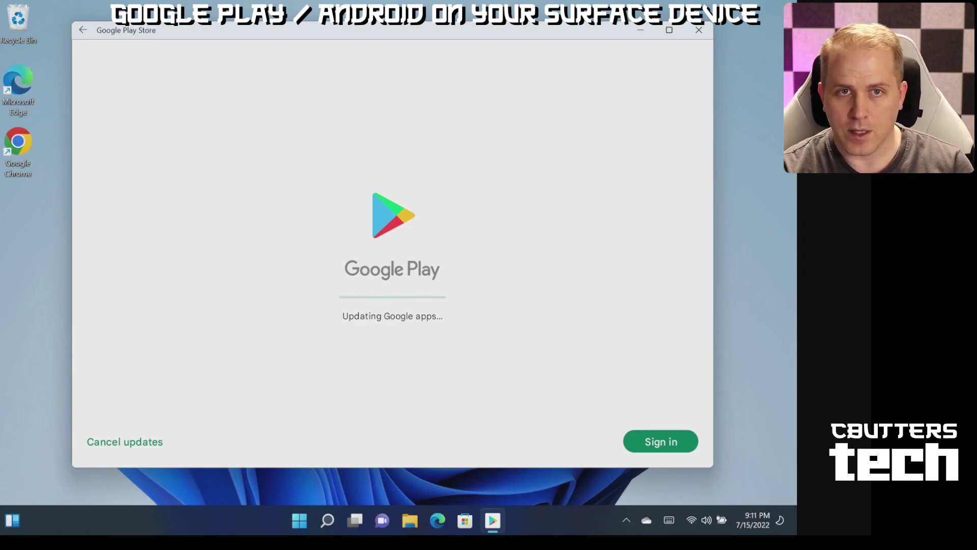
key(super+Up)
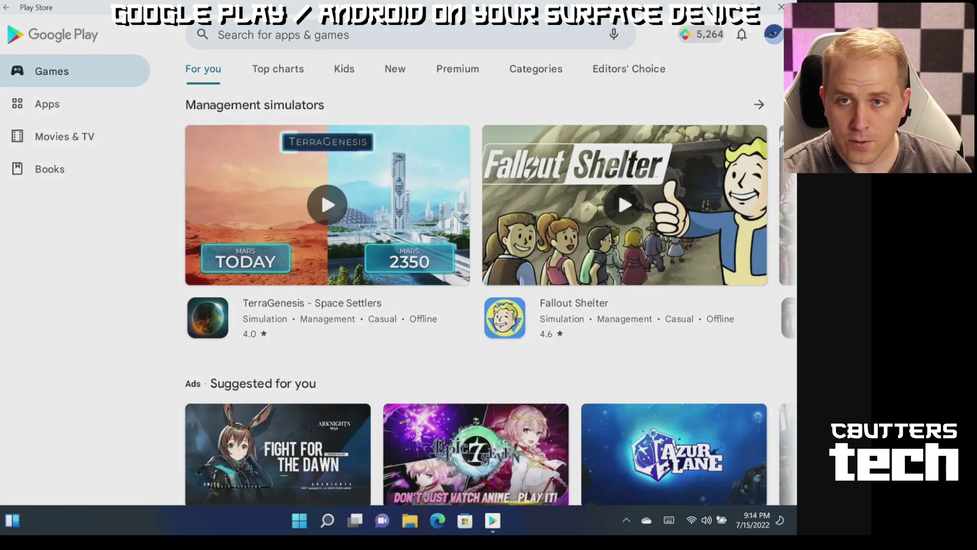
- Scroll up and down through the Play Store Games catalogue
scroll(322, 191, down, 6)
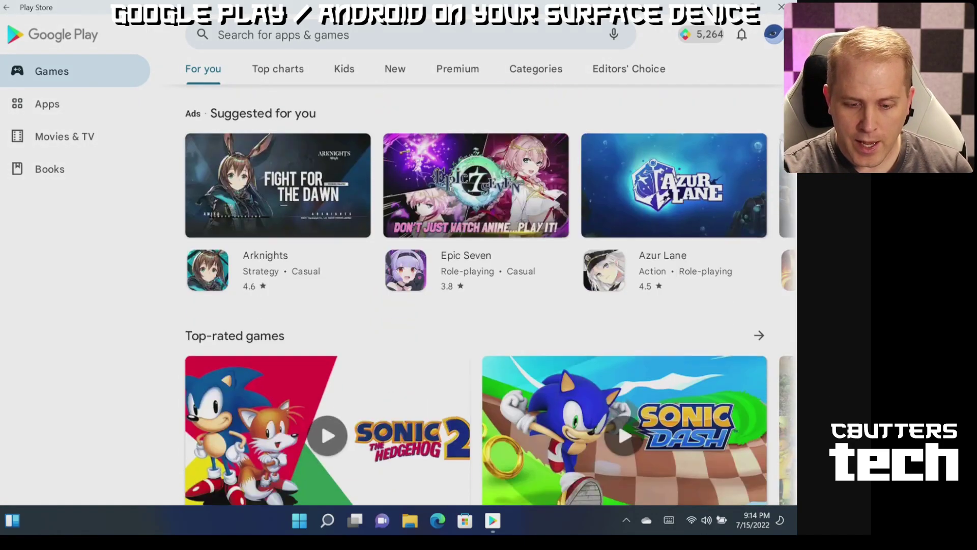
scroll(321, 190, up, 5)
scroll(488, 295, down, 10)
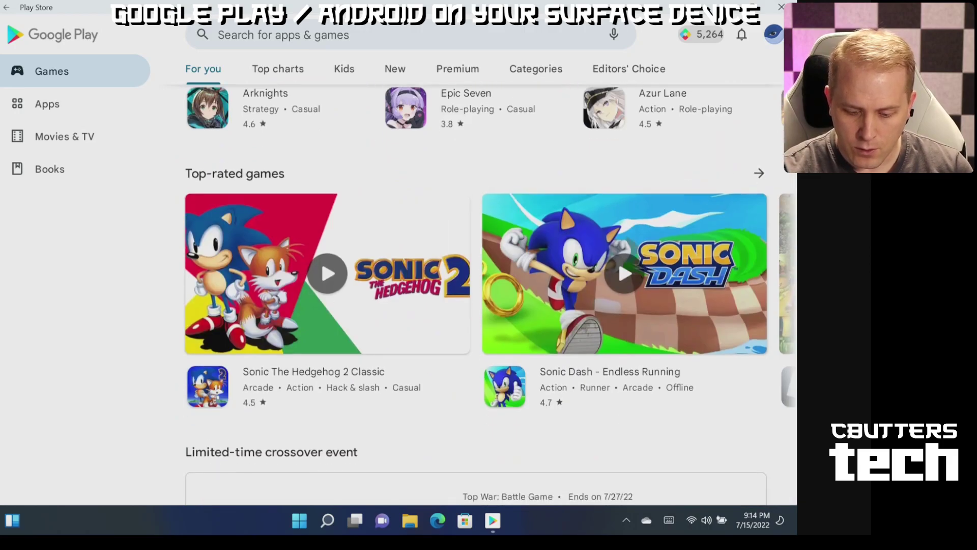
scroll(476, 280, up, 5)
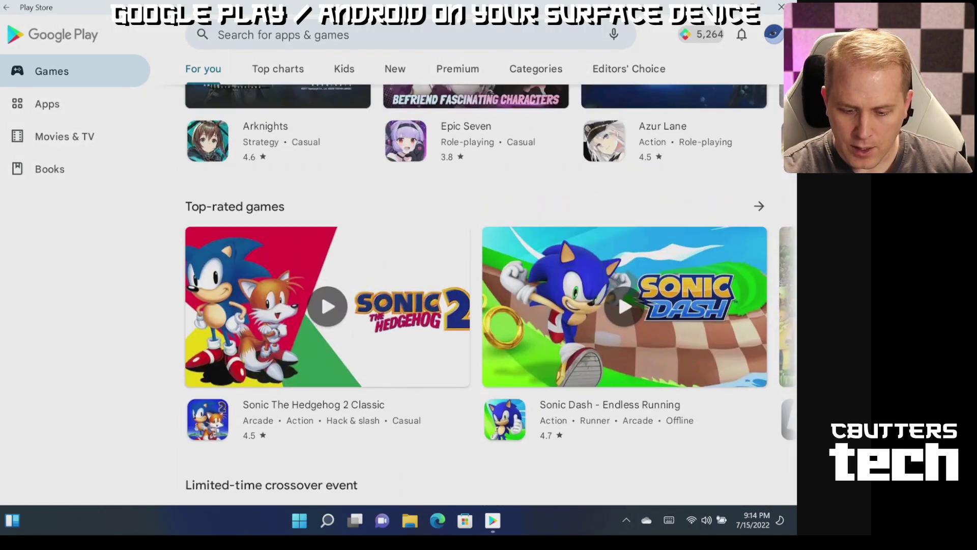
scroll(488, 295, down, 5)
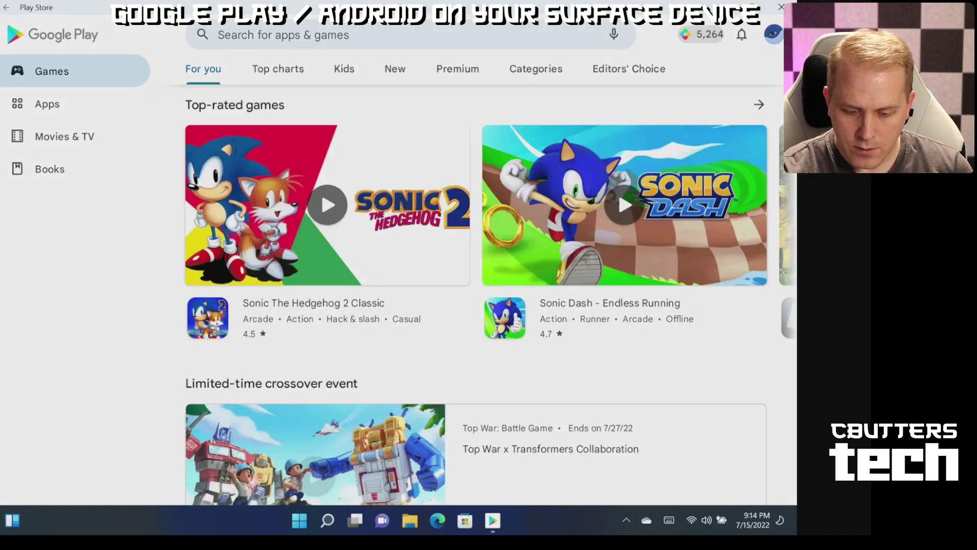
scroll(488, 295, down, 8)
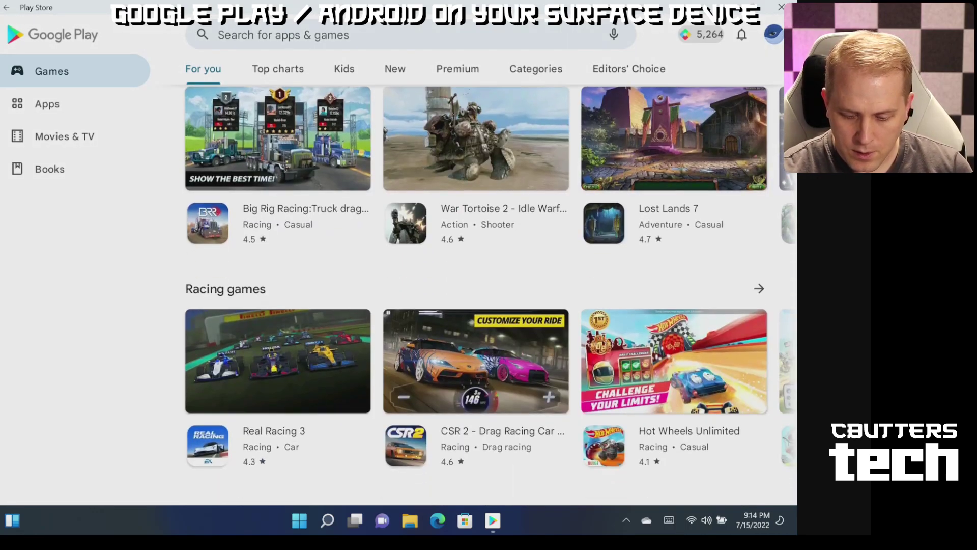
scroll(476, 295, up, 5)
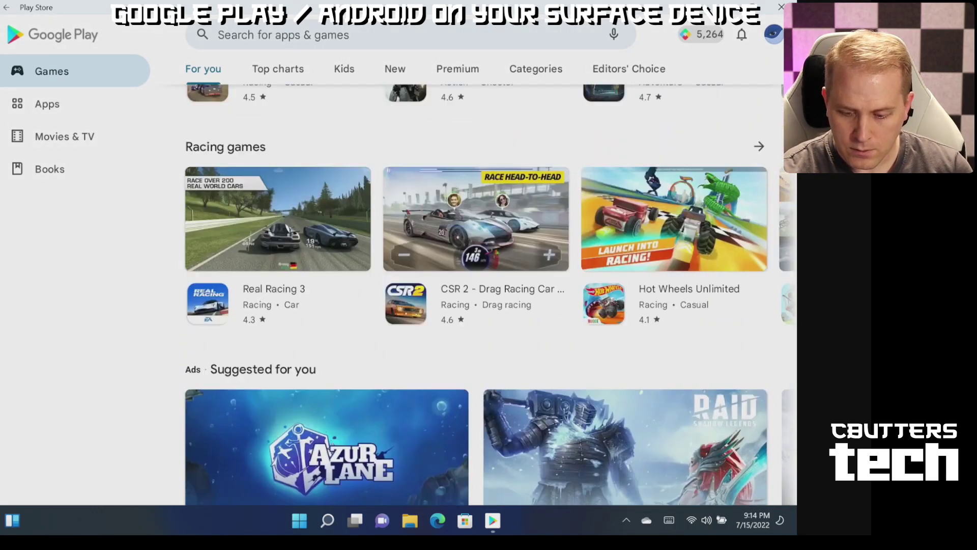
scroll(476, 295, up, 1)
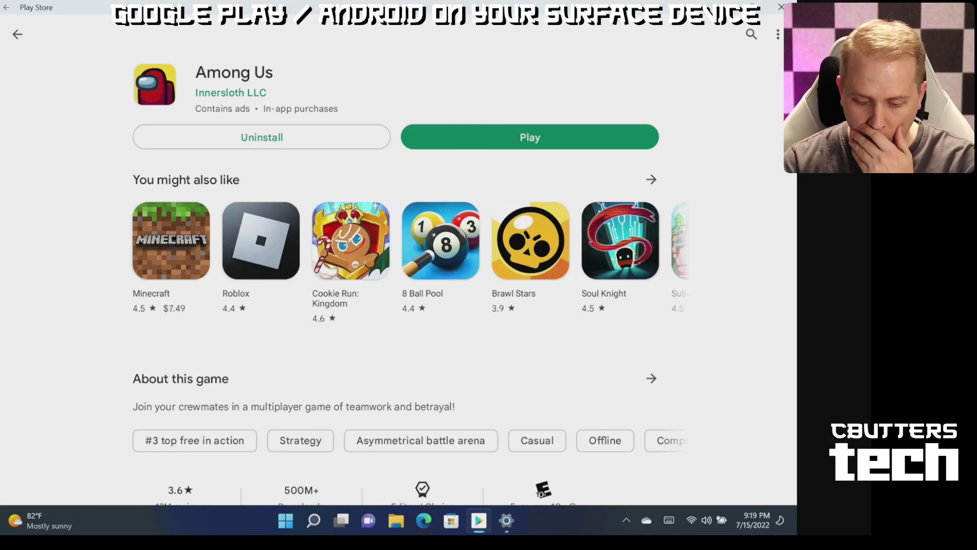
- Bring up the Start menu showing Reddit and Among Us as recently added apps
key(super)
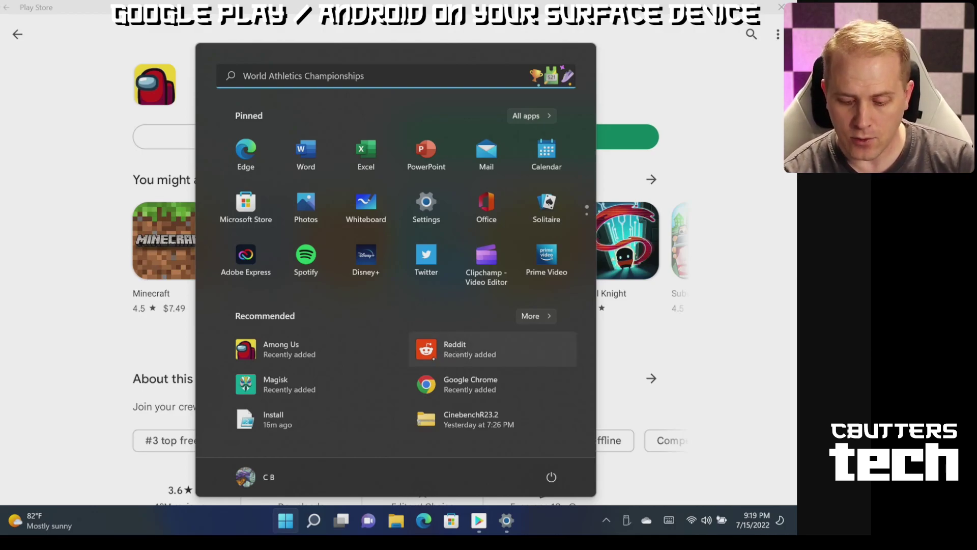
- Launch Reddit, skip signing in, and maximize its window to show the Popular feed
click(455, 350)
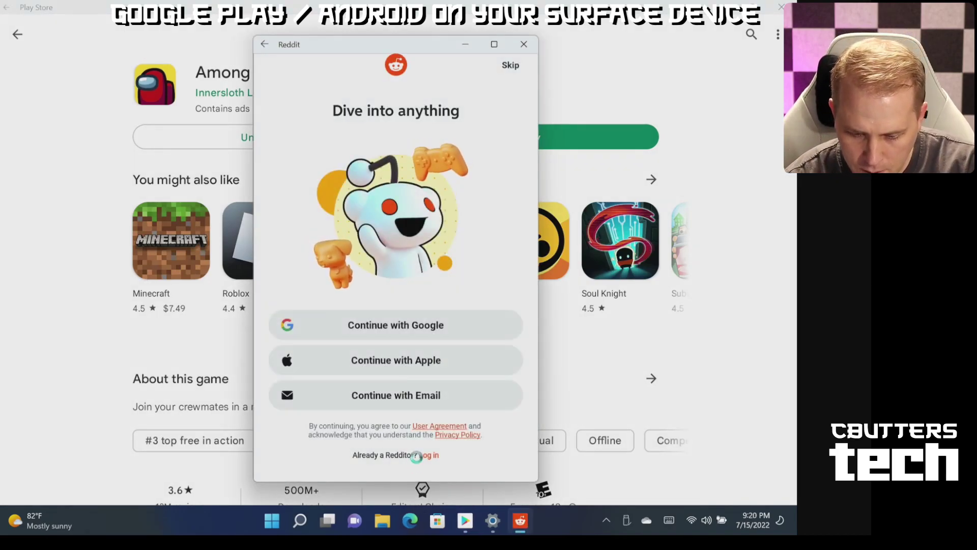
click(509, 65)
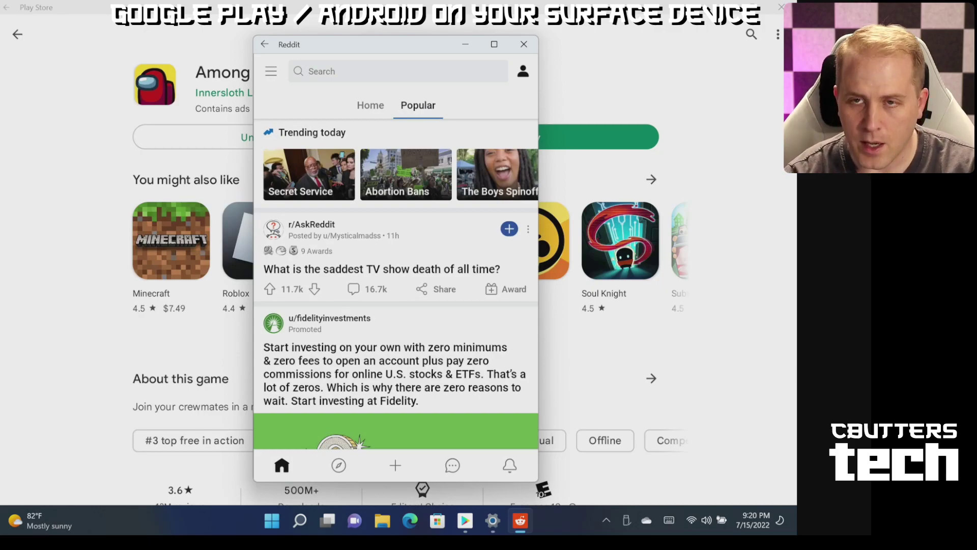
scroll(397, 285, down, 4)
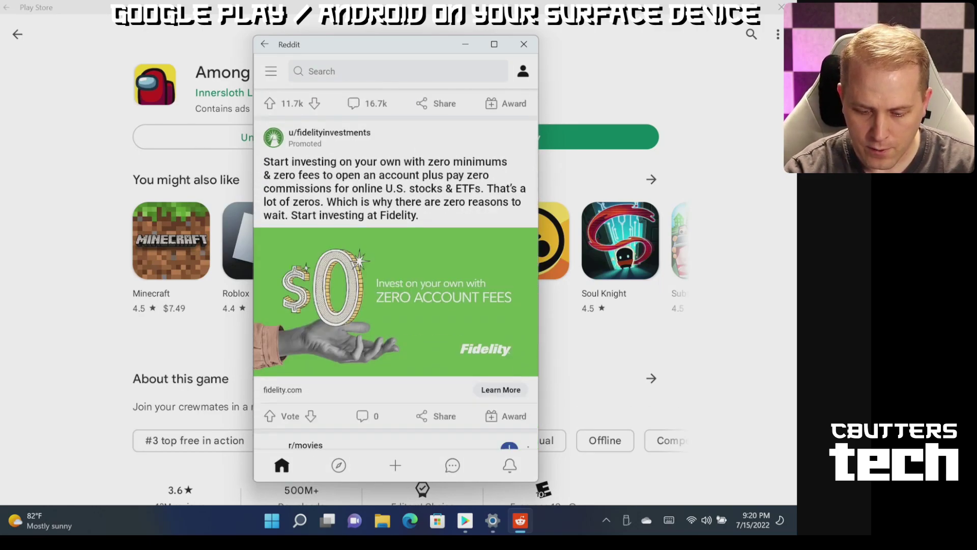
scroll(396, 285, up, 3)
scroll(396, 285, down, 2)
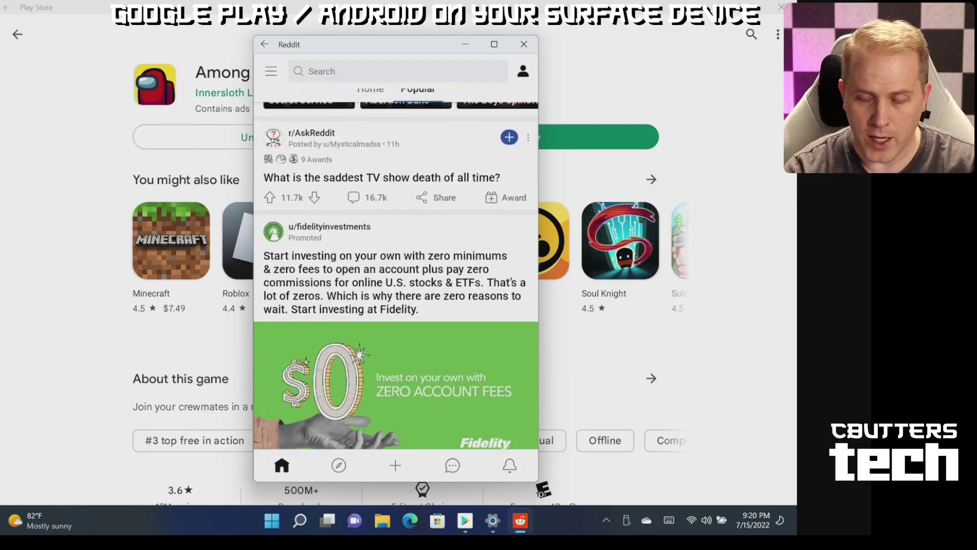
scroll(396, 285, up, 1)
click(494, 45)
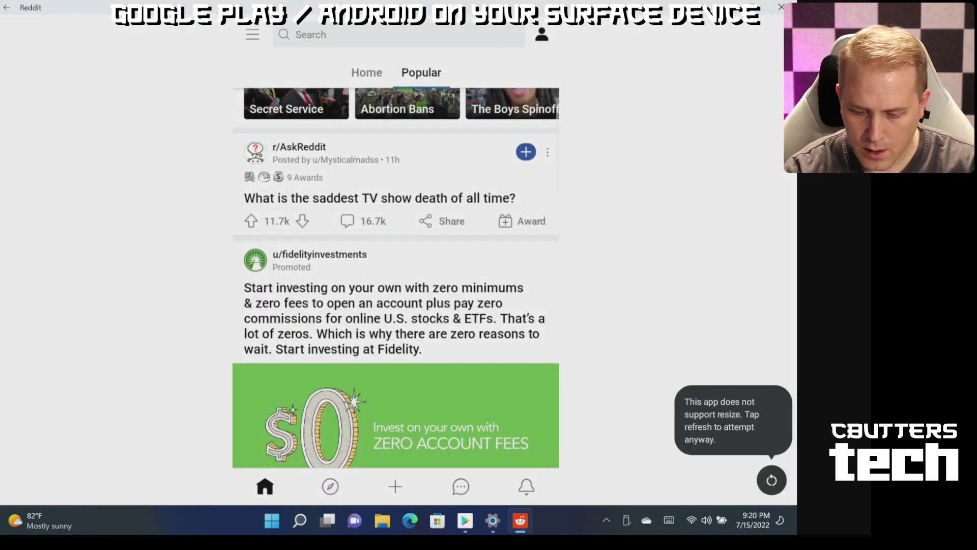
- Scroll the r/movies feed to the post asking for another 'Hot Shots!' movie
scroll(396, 262, up, 1)
scroll(396, 261, down, 3)
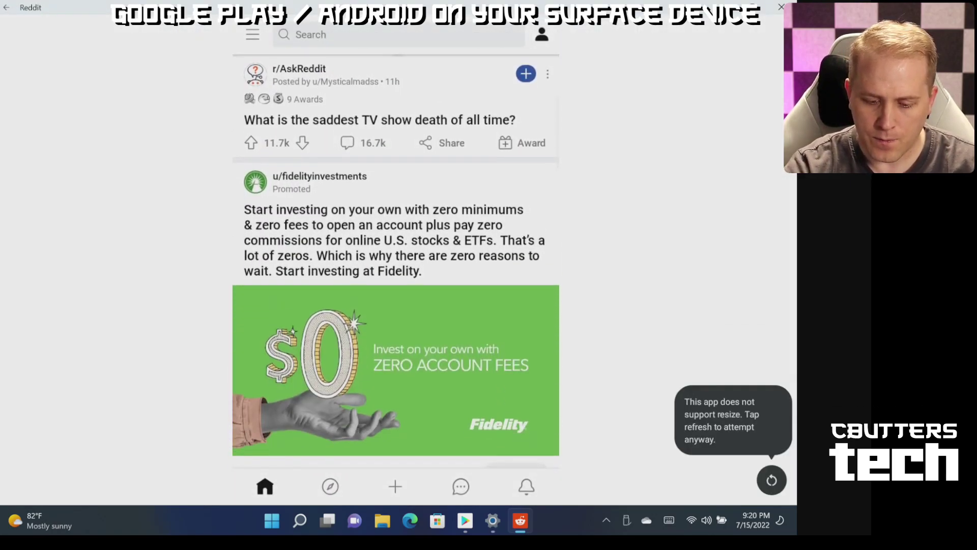
scroll(396, 261, down, 7)
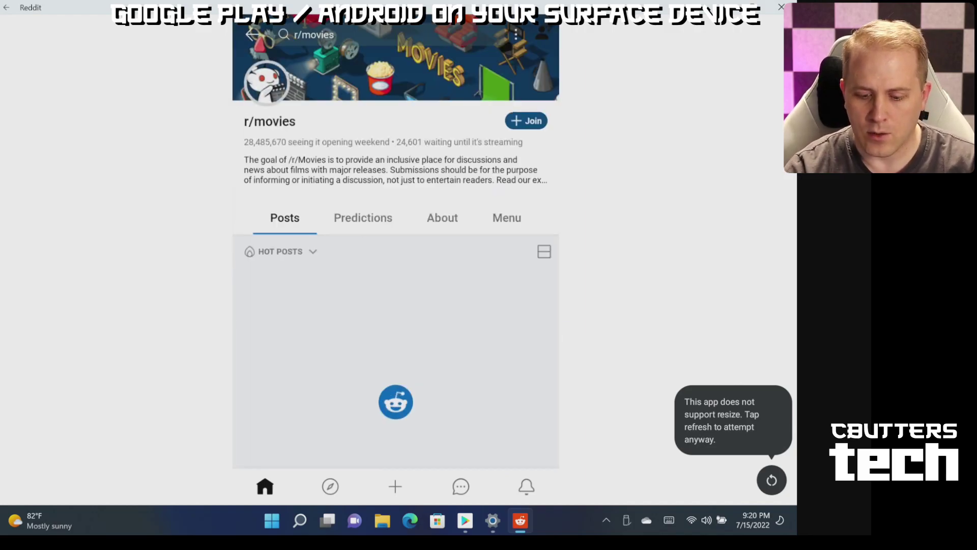
scroll(396, 346, down, 1)
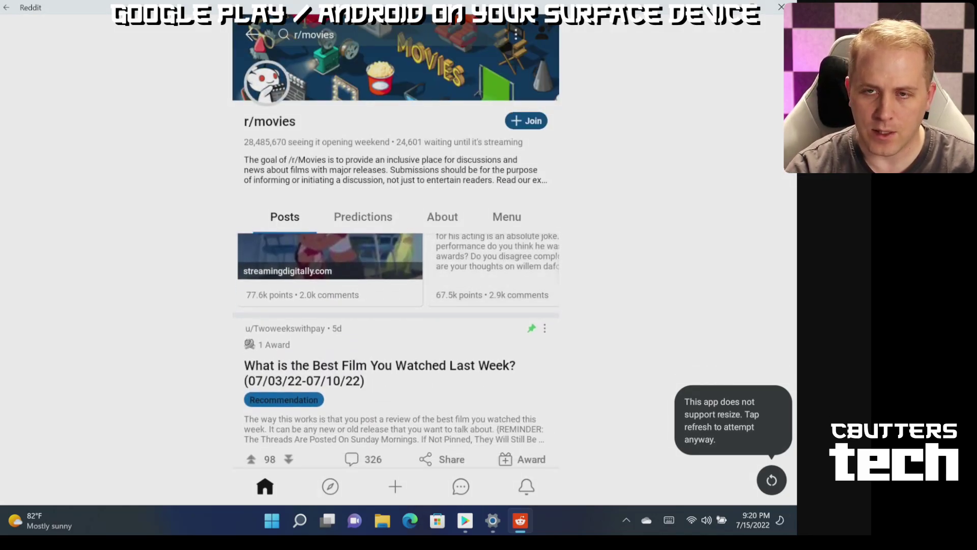
scroll(396, 305, down, 4)
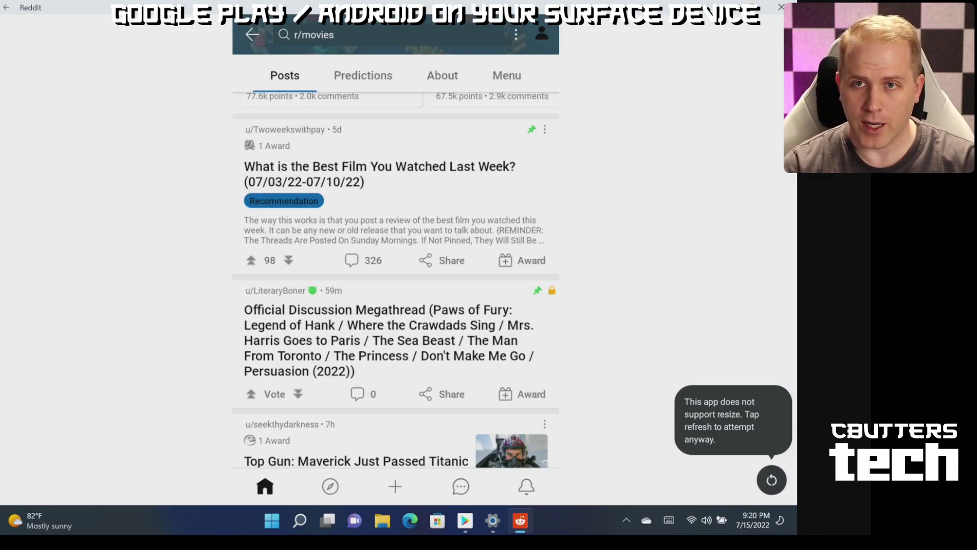
- Read through the Hot Shots post's comments, then close the Reddit window
scroll(396, 280, down, 3)
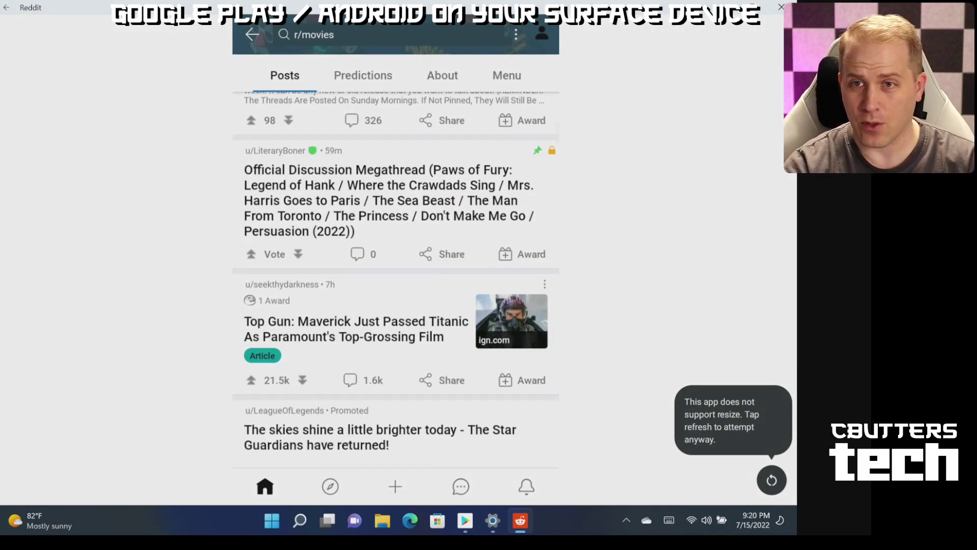
scroll(396, 280, down, 15)
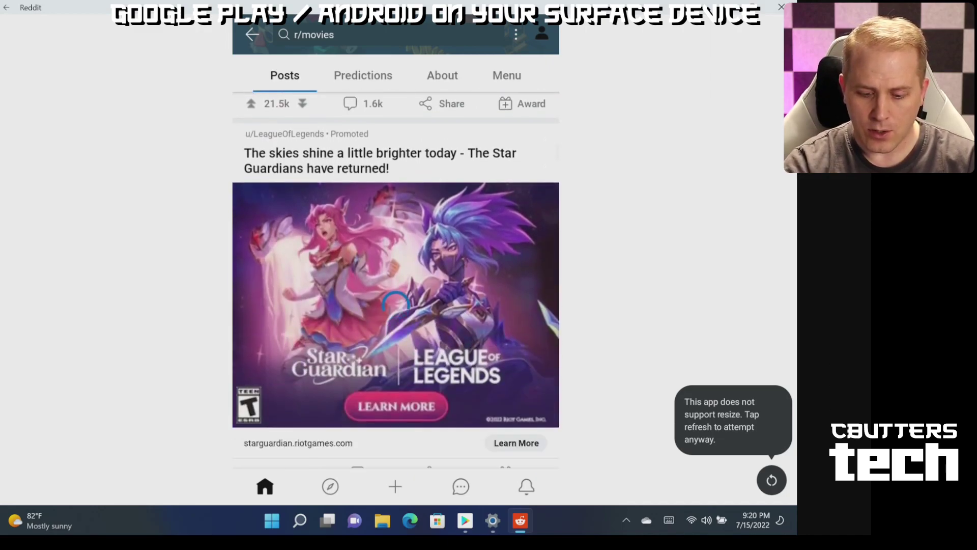
scroll(395, 280, down, 5)
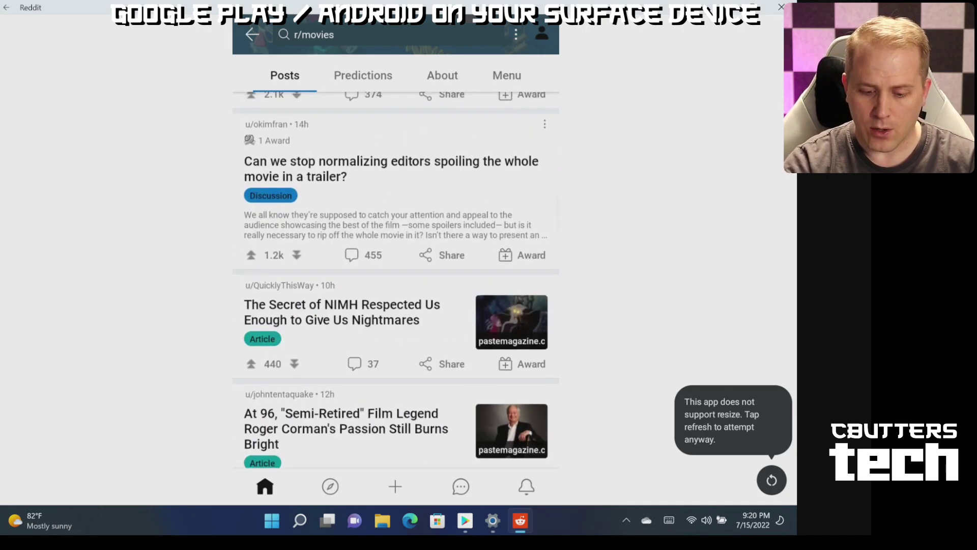
scroll(396, 280, up, 6)
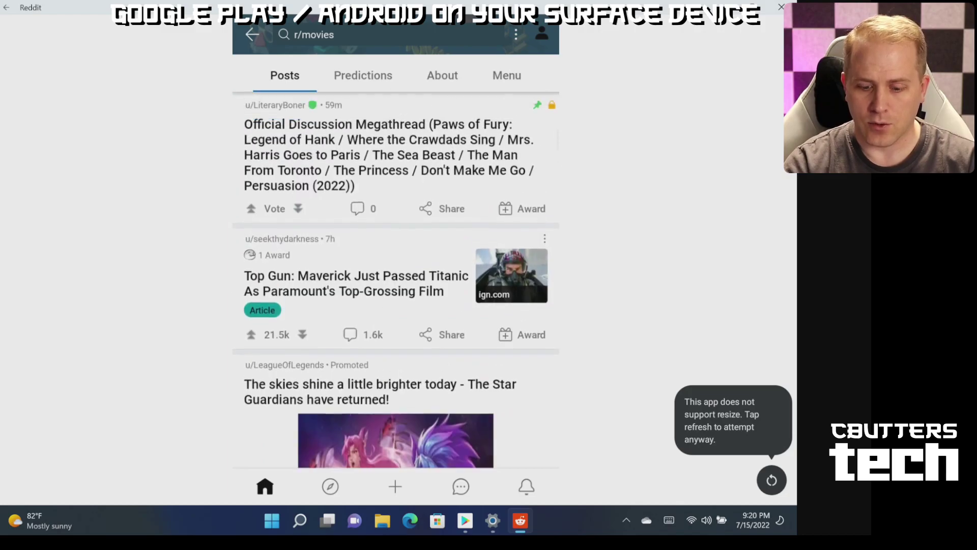
scroll(395, 280, up, 5)
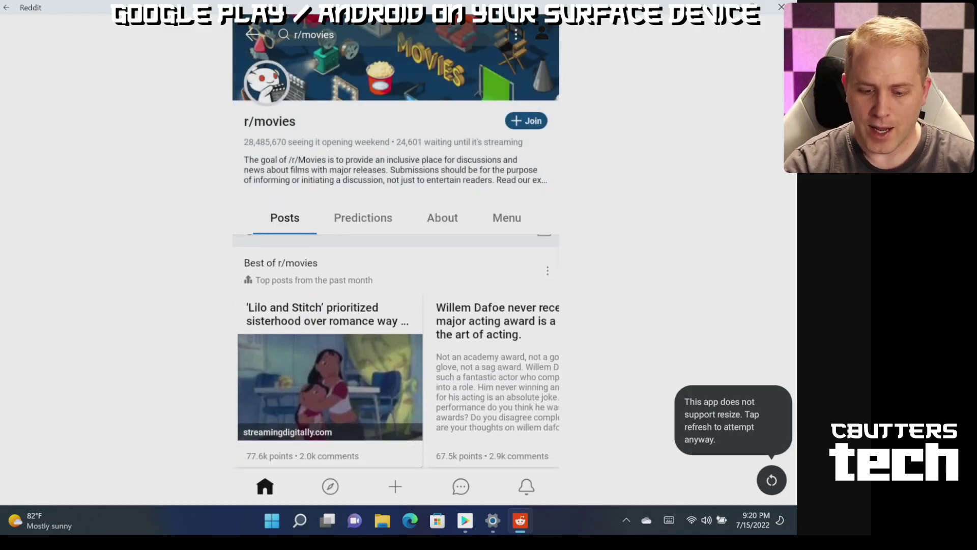
scroll(395, 280, down, 10)
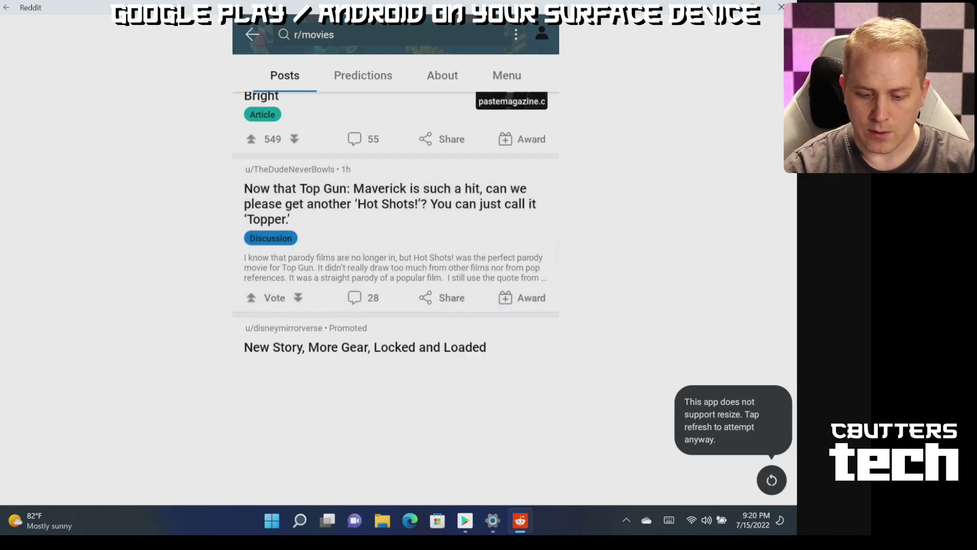
scroll(395, 265, down, 15)
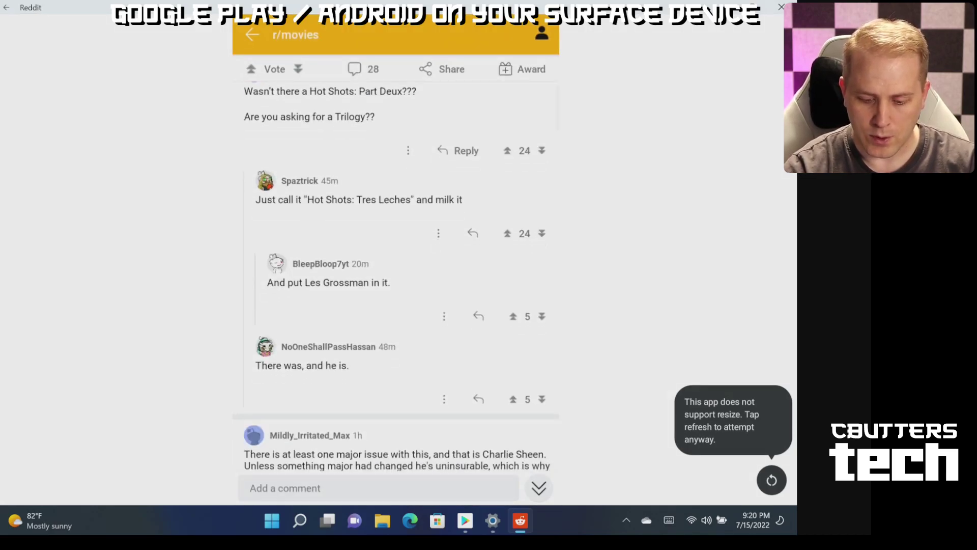
scroll(396, 276, down, 15)
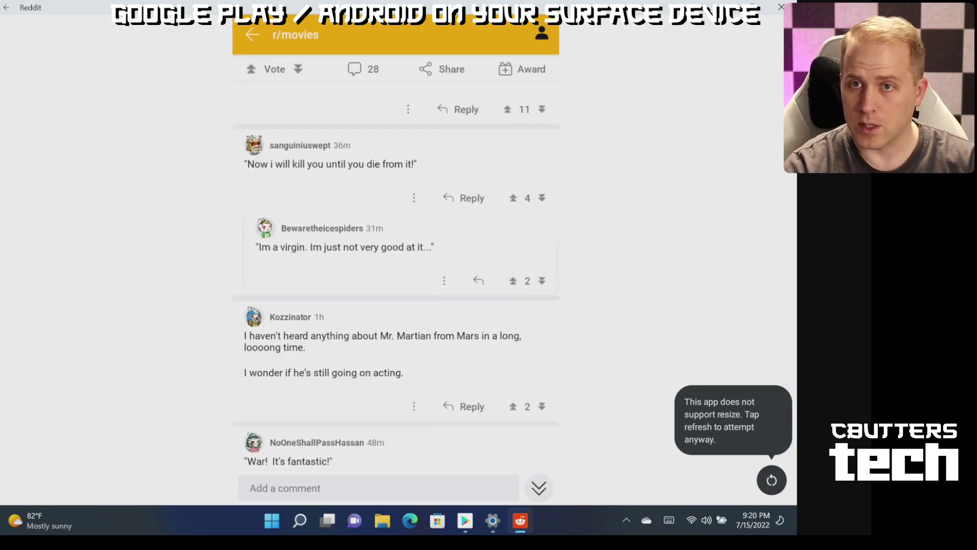
scroll(395, 264, up, 20)
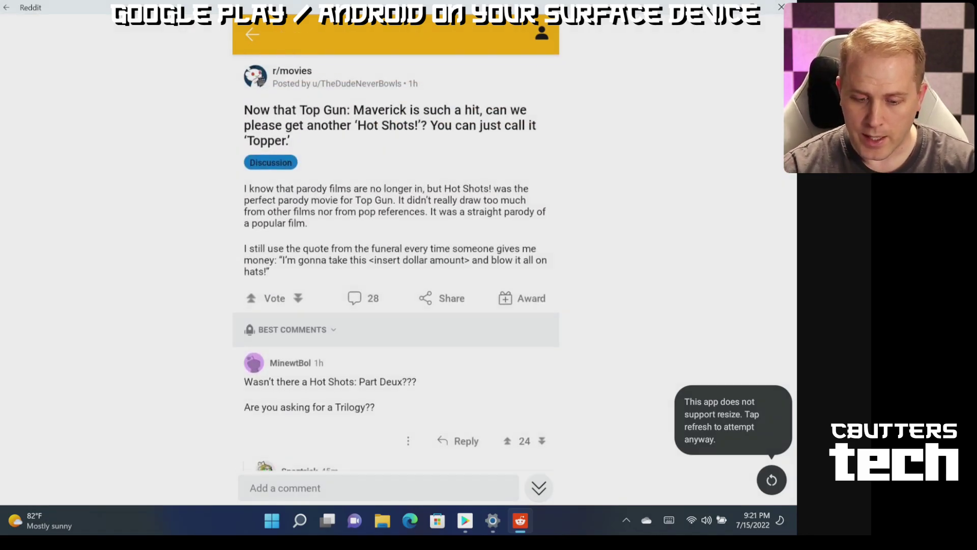
click(782, 7)
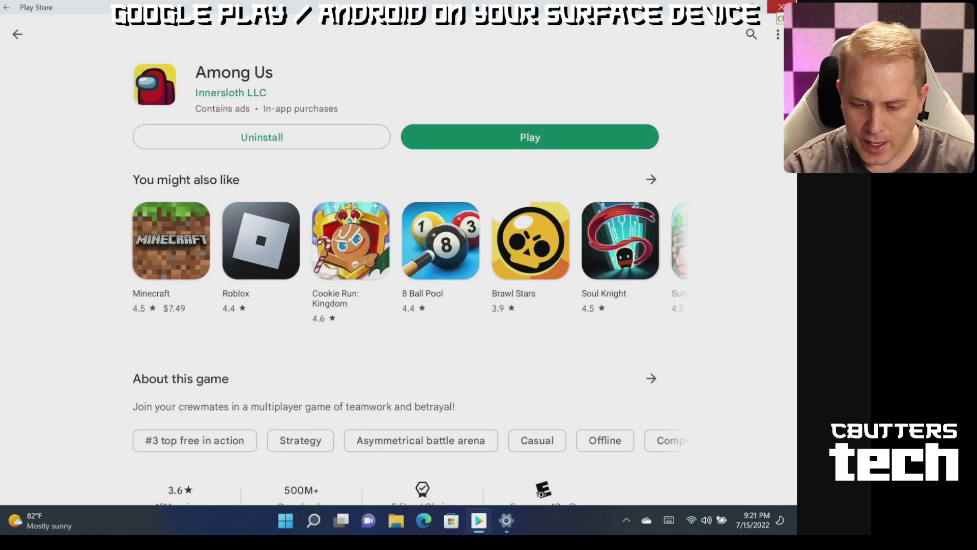
click(527, 131)
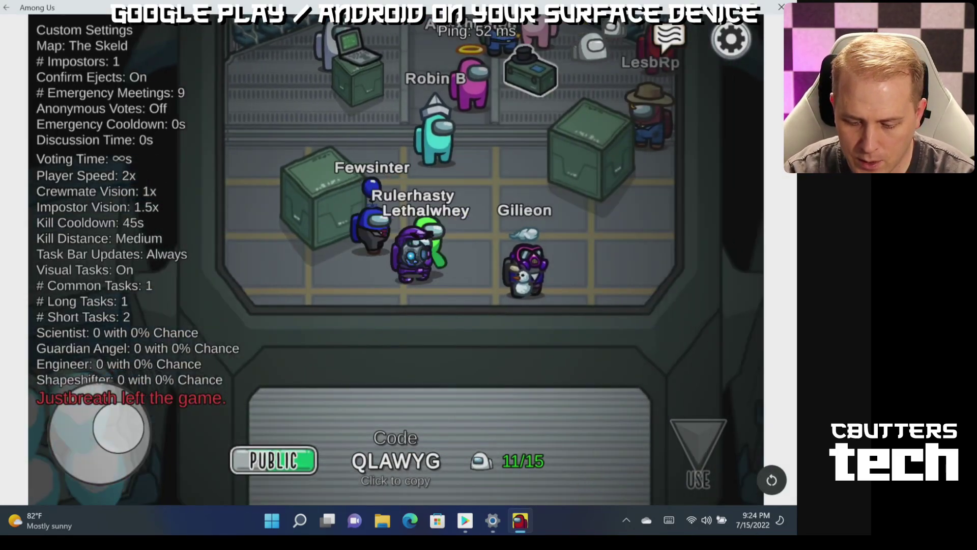
mouse_move(118, 427)
mouse_down()
mouse_move(89, 457)
mouse_move(108, 442)
mouse_move(81, 415)
mouse_move(83, 448)
mouse_move(93, 457)
mouse_move(112, 446)
mouse_move(81, 422)
mouse_move(102, 455)
mouse_move(75, 425)
mouse_move(97, 420)
mouse_move(76, 423)
mouse_move(100, 404)
mouse_up()
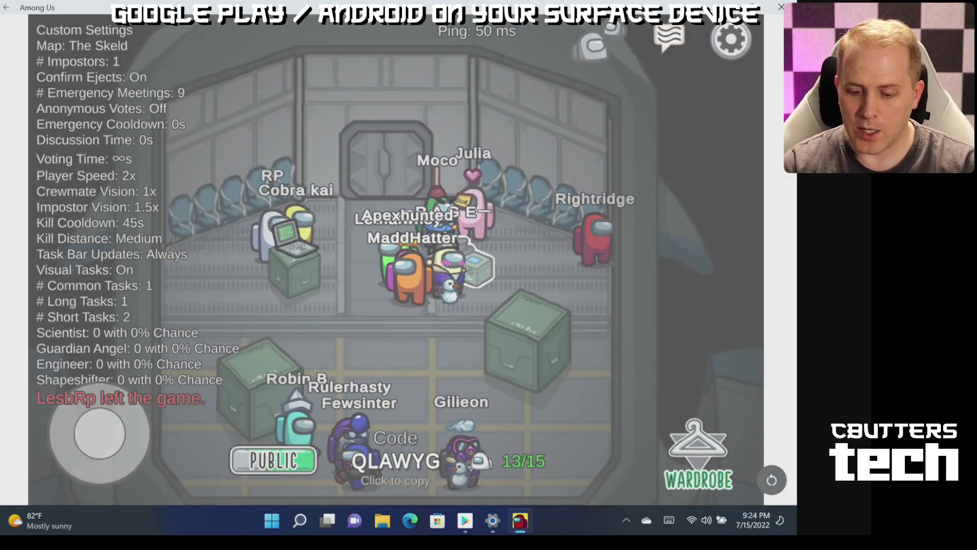
click(782, 7)
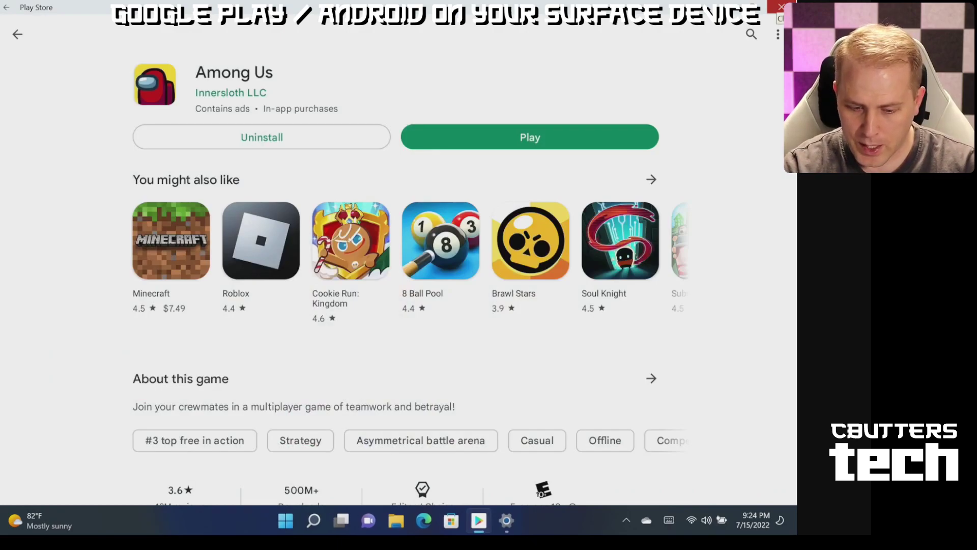
- Return to the Games Top charts list, where Among Us ranks 11th and shows Installed
click(17, 34)
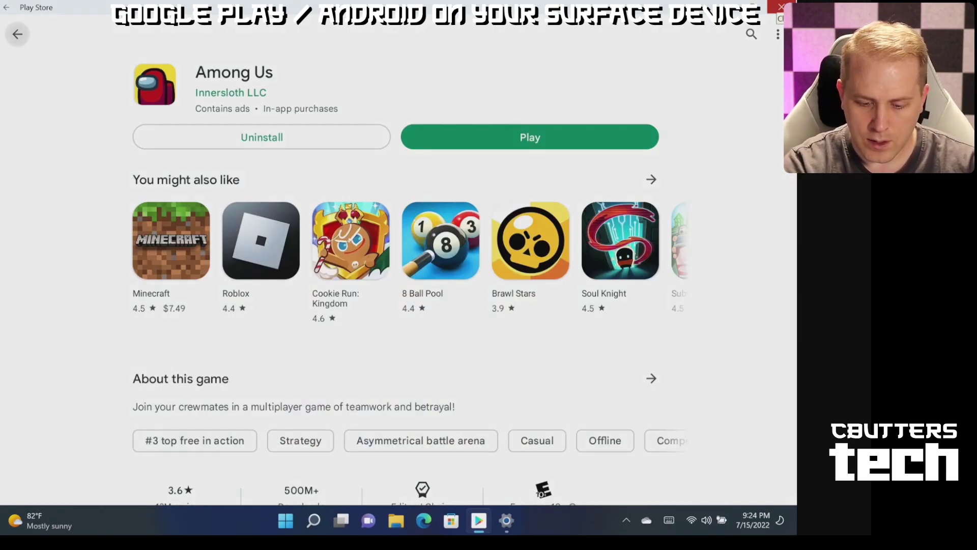
scroll(357, 295, down, 3)
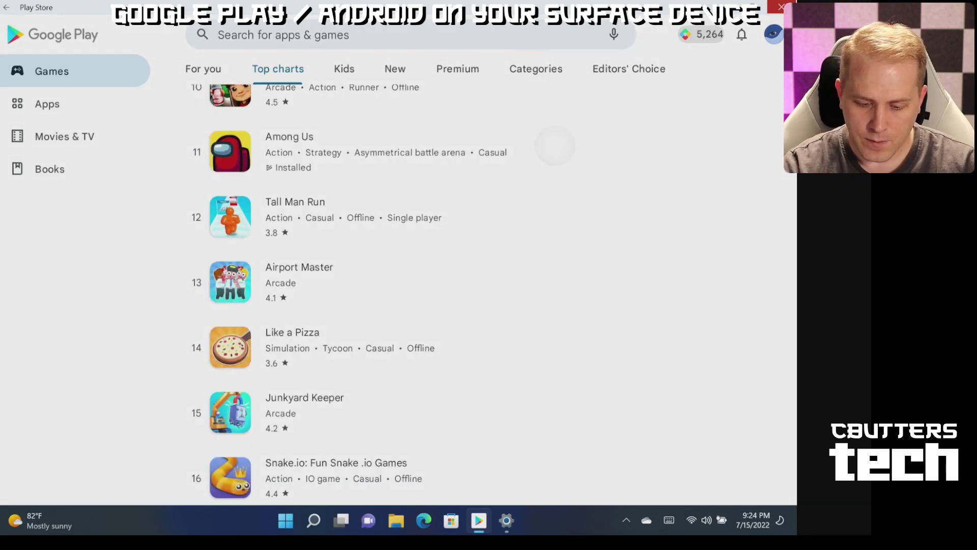
scroll(357, 295, up, 4)
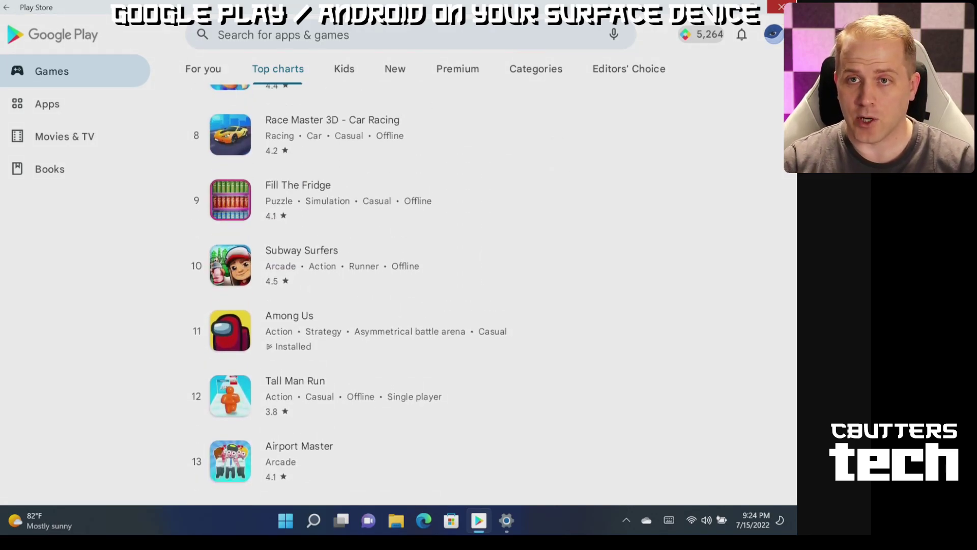